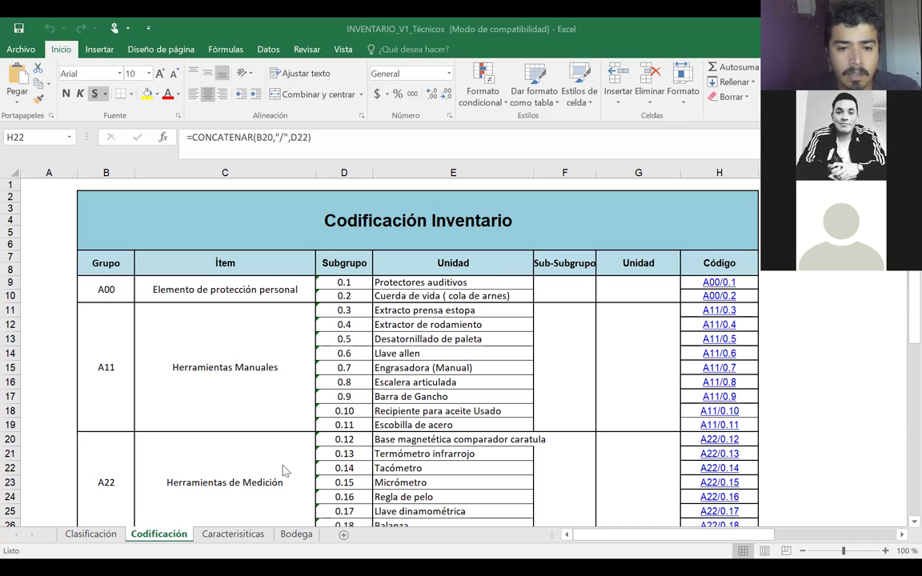
Look over the Clasificación sheet and return to the Codificación sheet
key("Right")
scroll(285, 470, "down", 8)
scroll(283, 470, "up", 8)
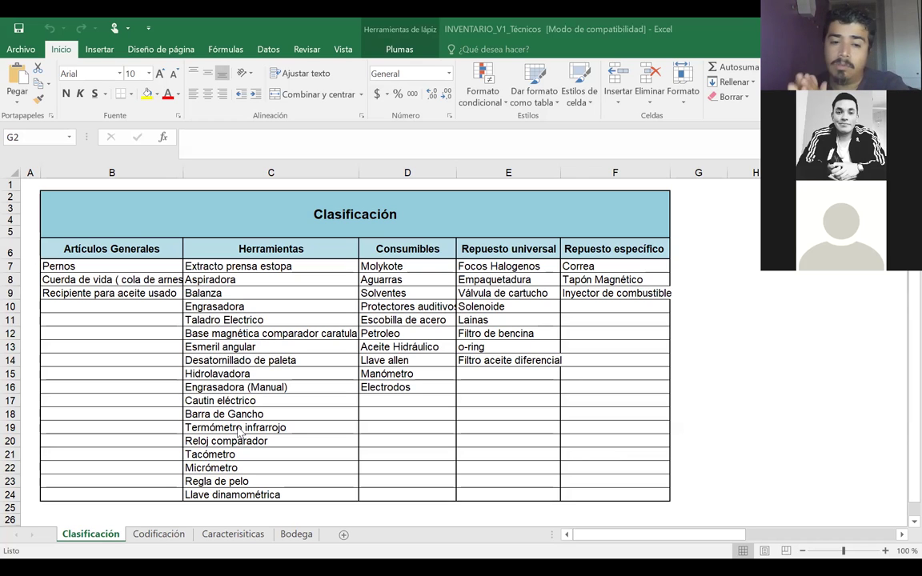
left_click(158, 535)
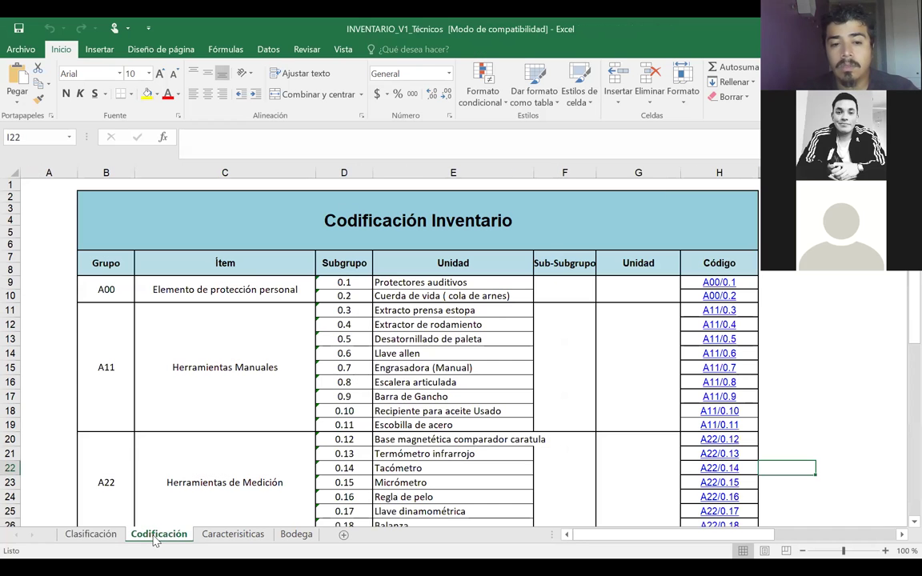
Examine the group codes in the Grupo column of the Codificación Inventario table, from A00 down to A44
left_click(96, 290)
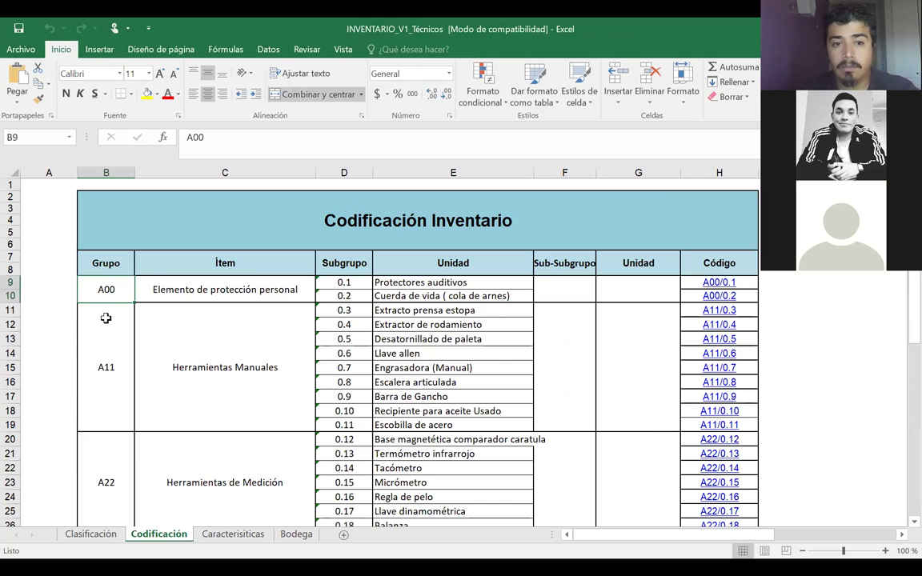
left_click(103, 264)
left_click(200, 264)
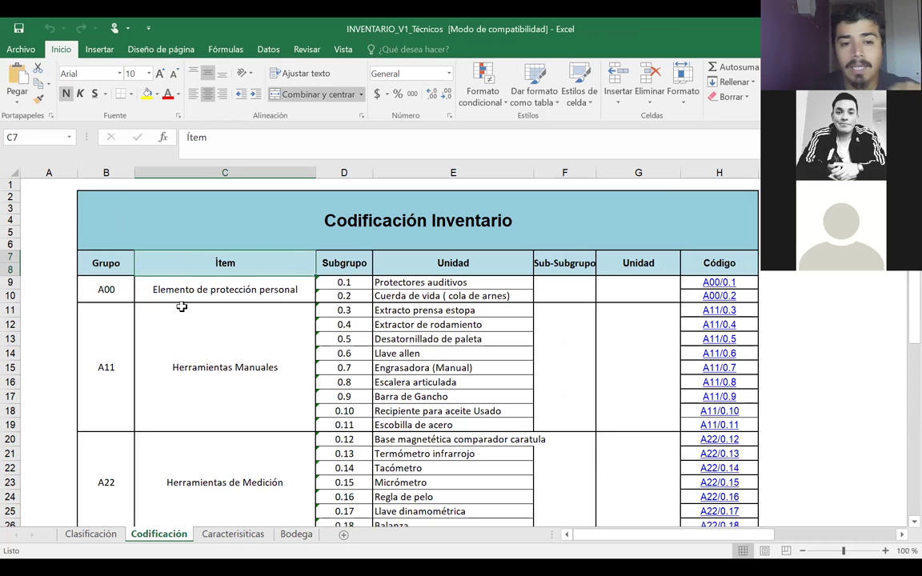
left_click(112, 373)
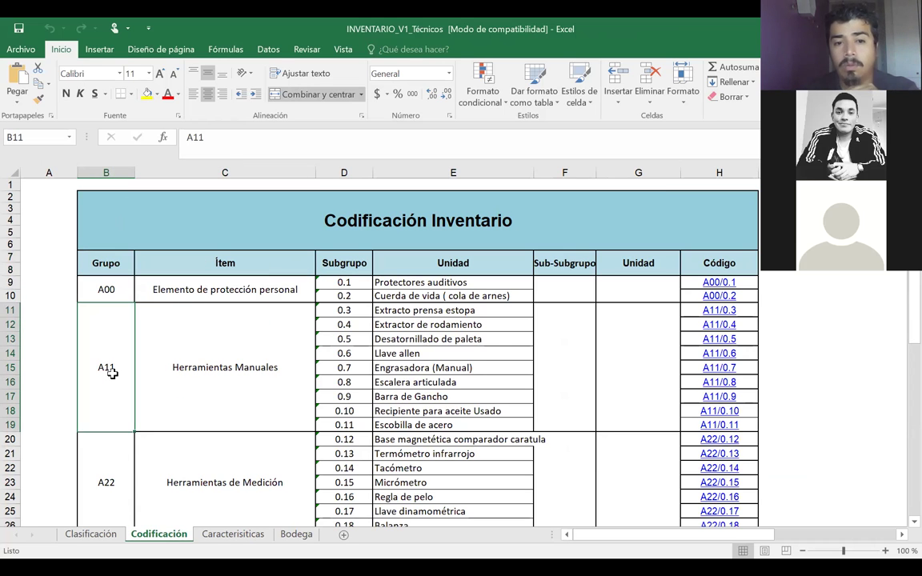
key("Right")
key("Left")
key("Down")
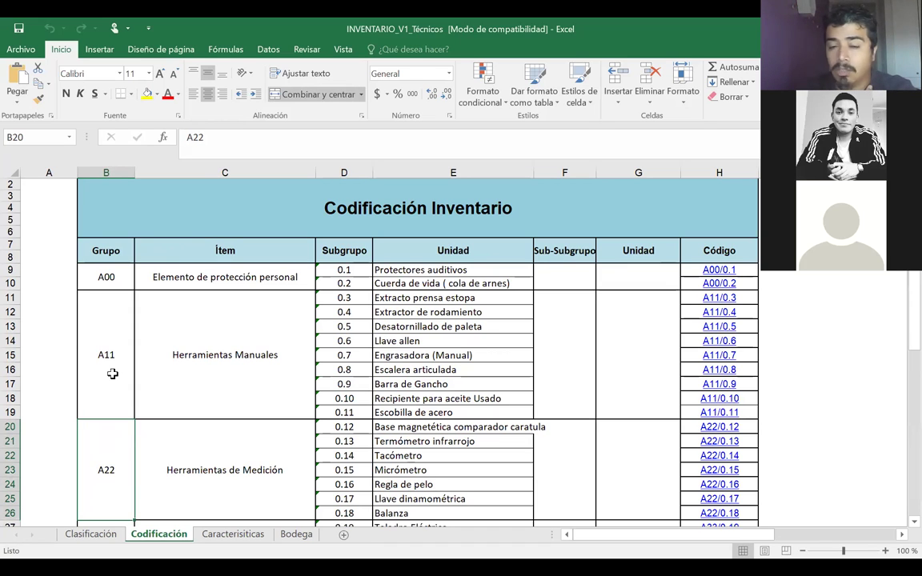
key("Down")
key("Down")
key("Down")
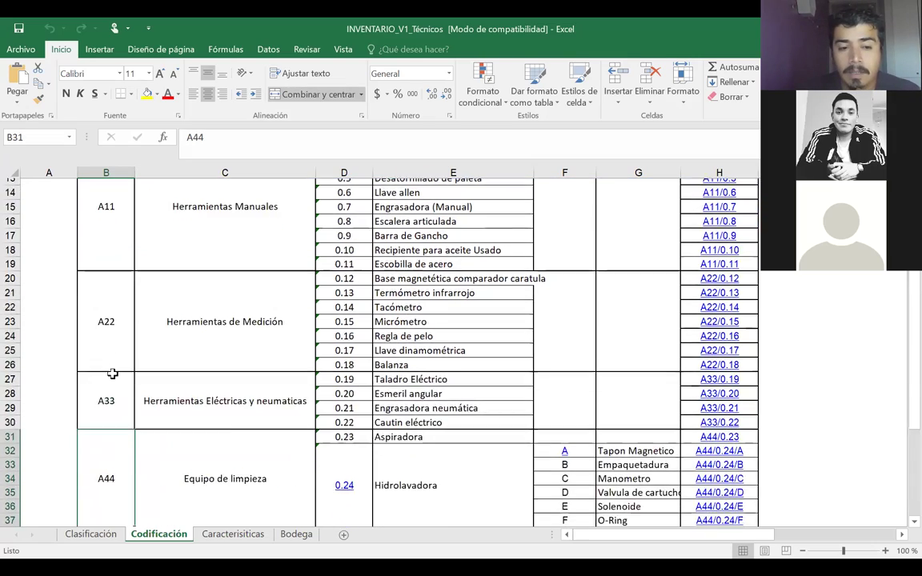
key("Right")
key("Up")
key("Up")
key("Up")
key("Up")
key("Up")
key("Up")
key("Up")
key("Up")
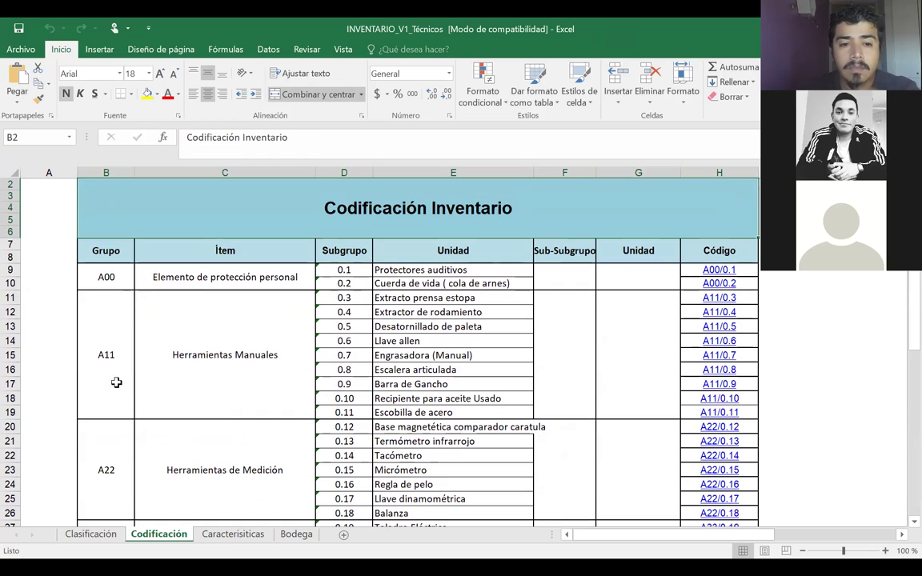
Examine the category names in the Ítem column, from Herramientas Manuales down to the end of the table
left_click(211, 376)
key("Down")
key("Down")
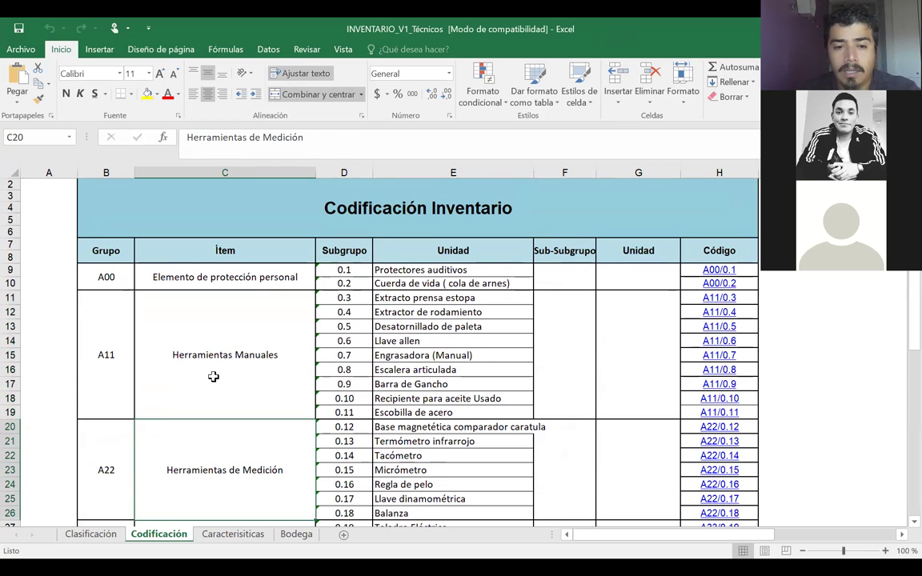
key("Down")
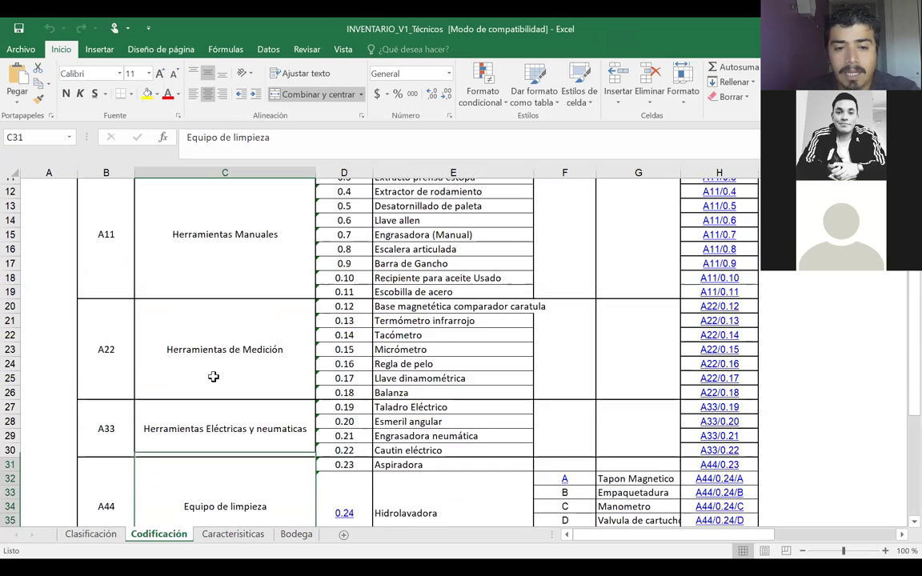
key("Down")
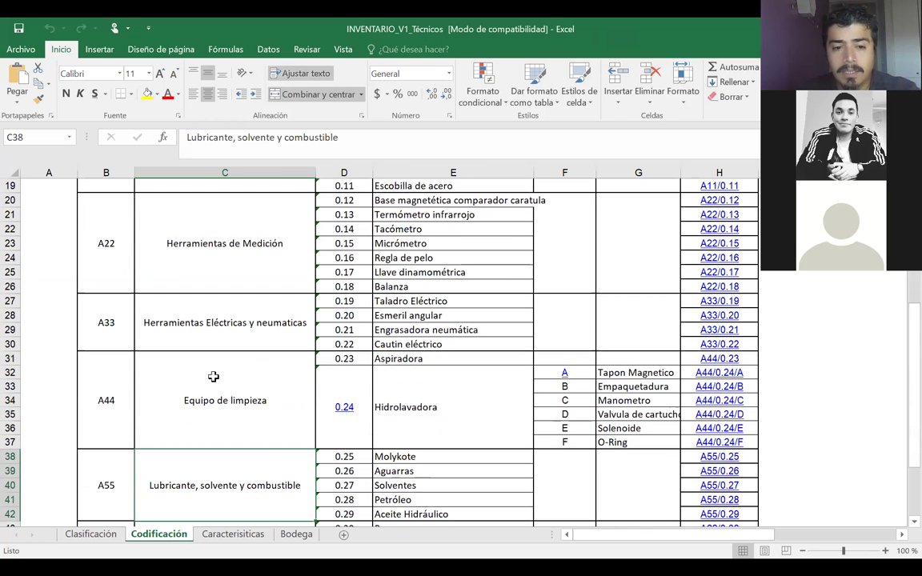
key("Down")
key("Up")
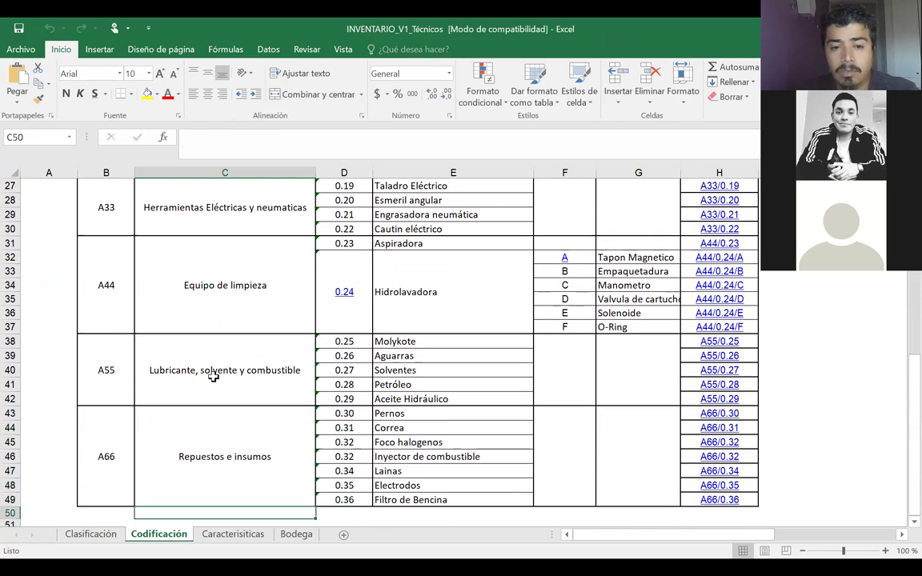
key("Up")
key("Up")
key("ctrl+Up")
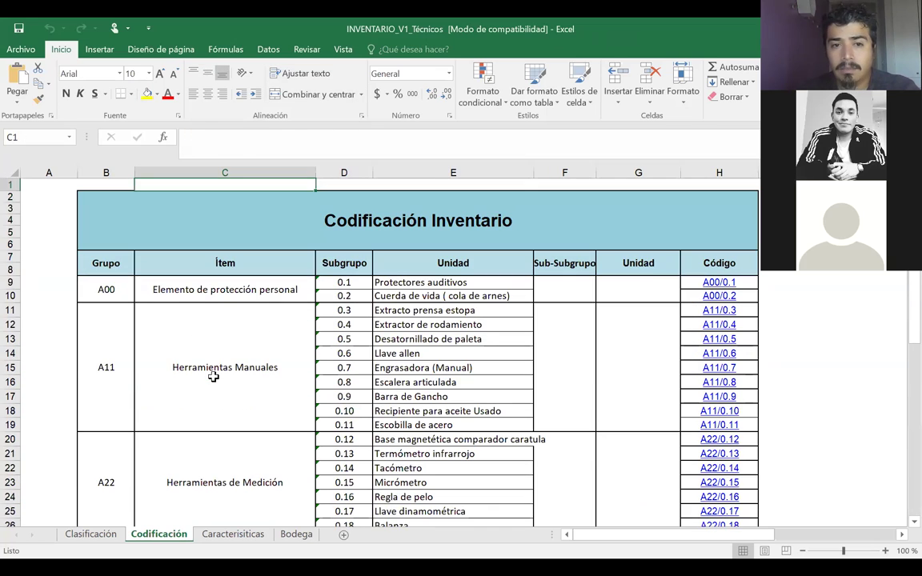
key("Down")
key("Down")
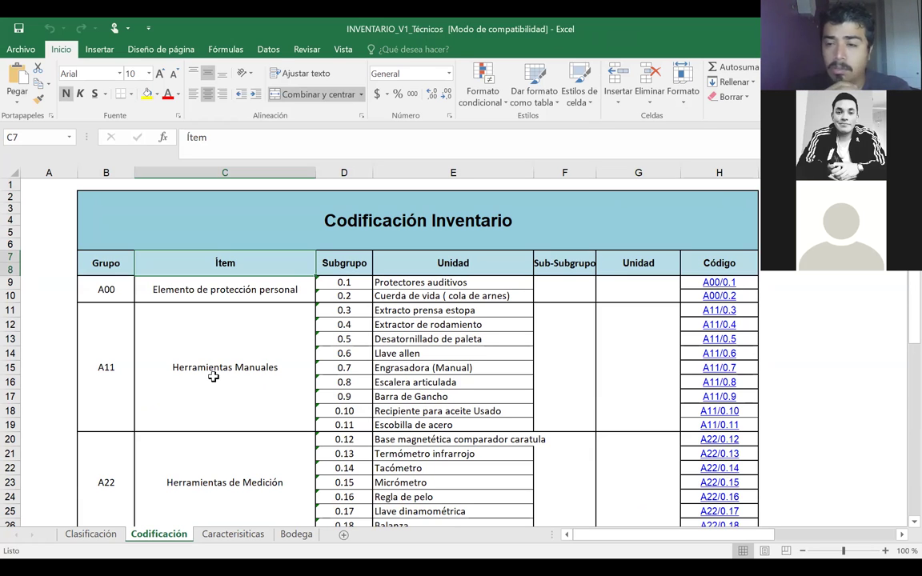
Compare the tool, Equipo de limpieza, Lubricante and Repuestos e insumos categories with their listed units
left_click(215, 386)
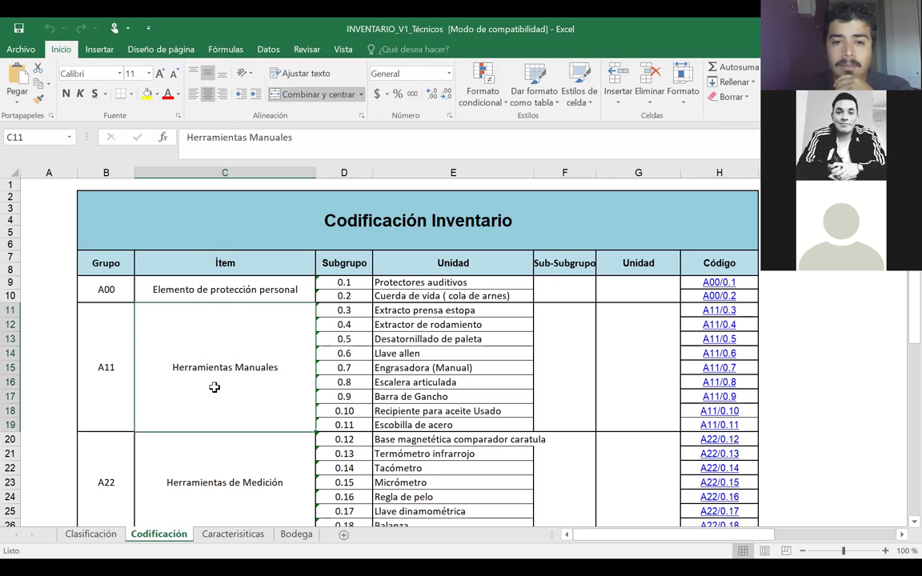
key("Down")
key("Down")
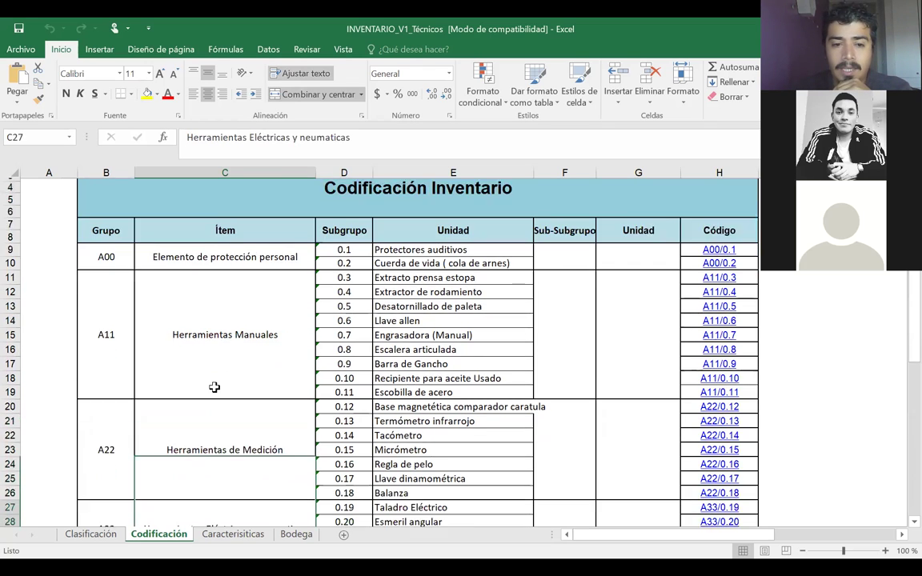
key("Up")
key("Down")
key("Down")
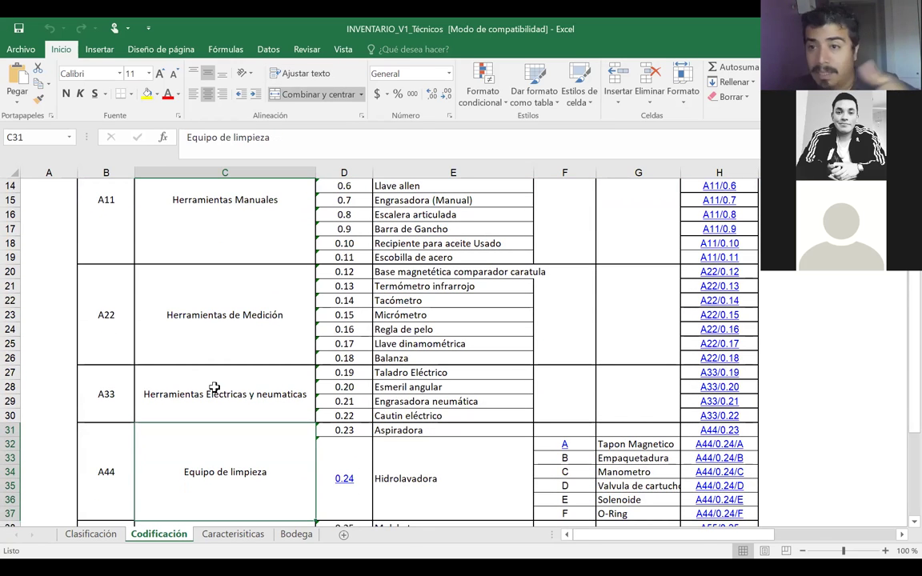
key("Down")
key("Down")
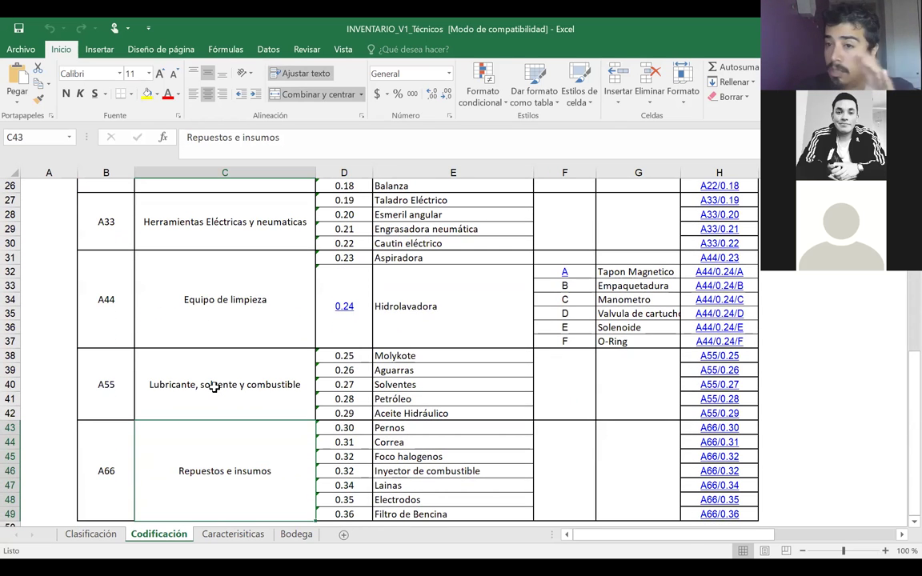
key("Up")
key("Up")
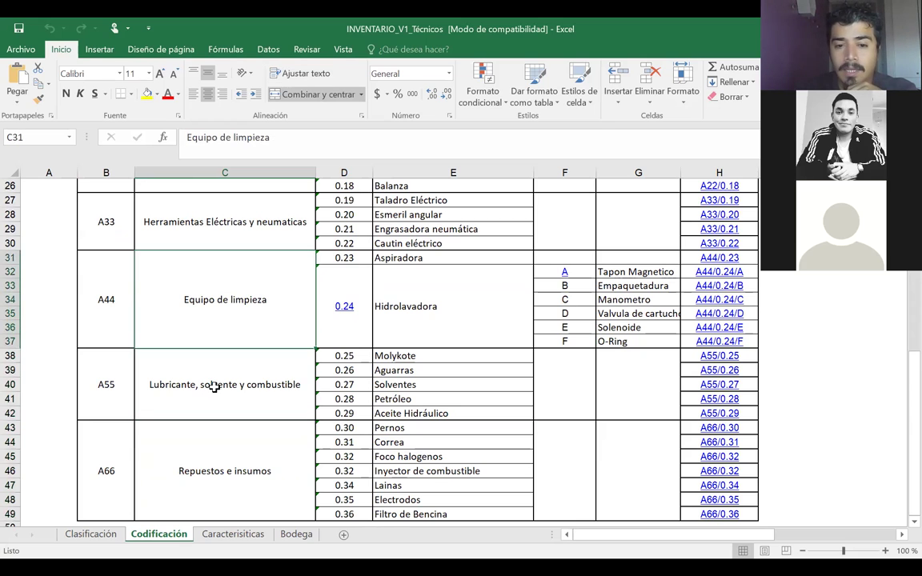
key("Up")
key("Down")
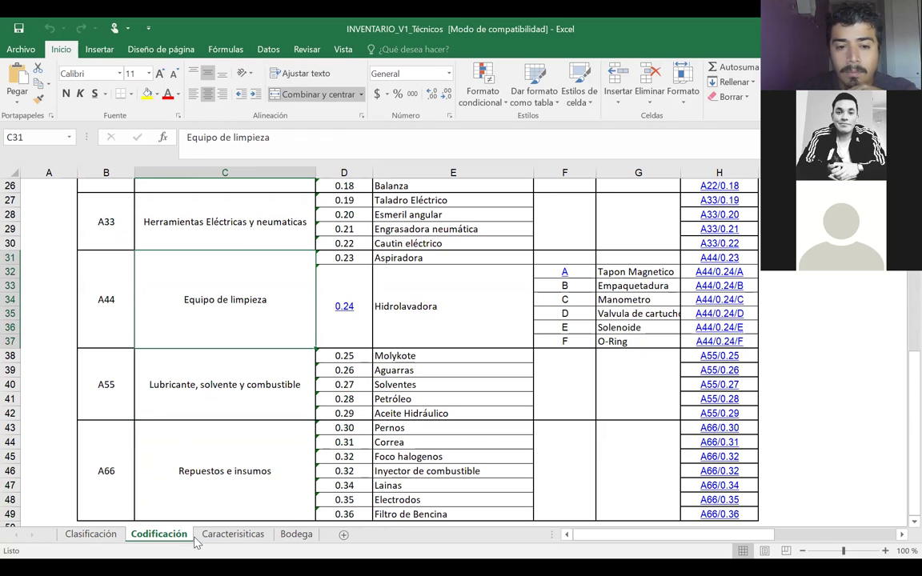
left_click(220, 408)
left_click(390, 450)
left_click(197, 458)
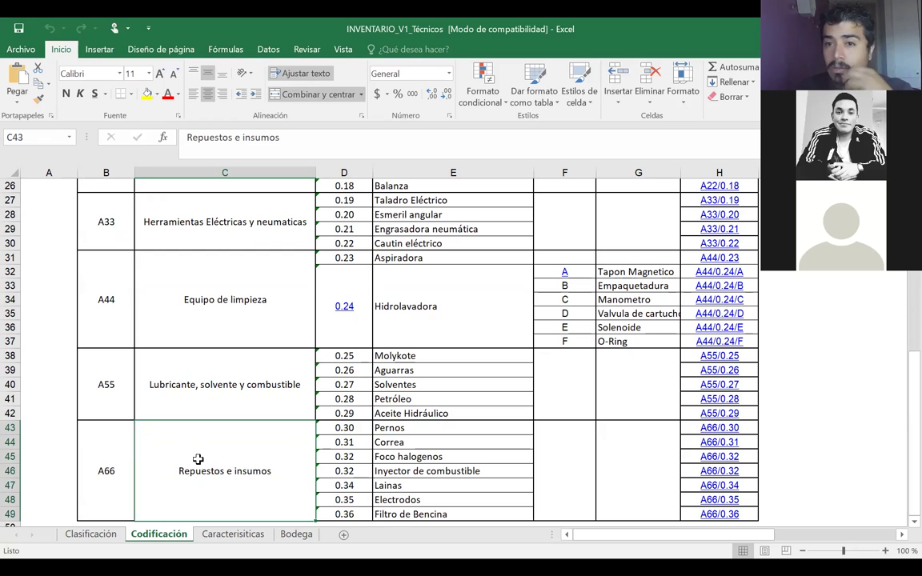
Examine the subgroup numbers and units listed under Elemento de protección personal
key("Up")
key("Up")
key("Up")
key("Up")
key("Up")
key("Up")
key("Up")
key("Up")
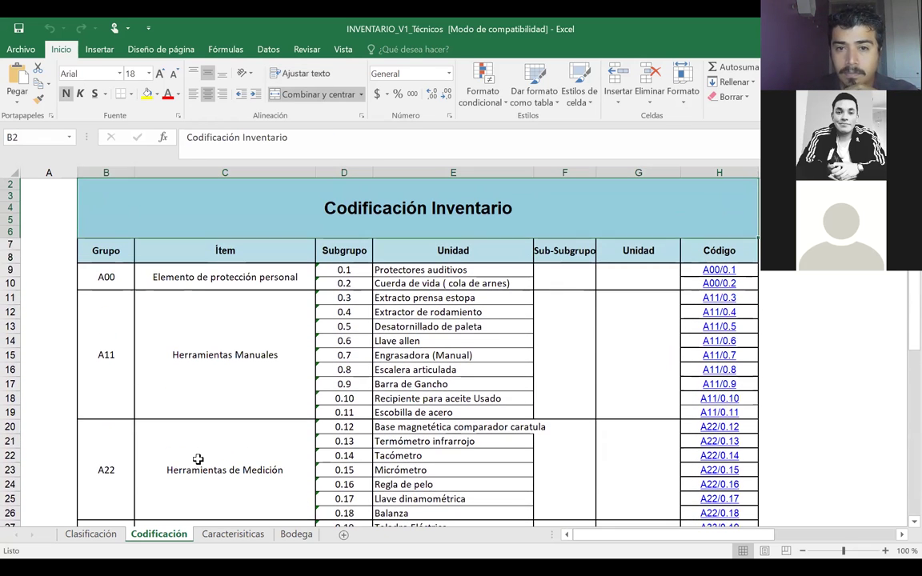
left_click(350, 270)
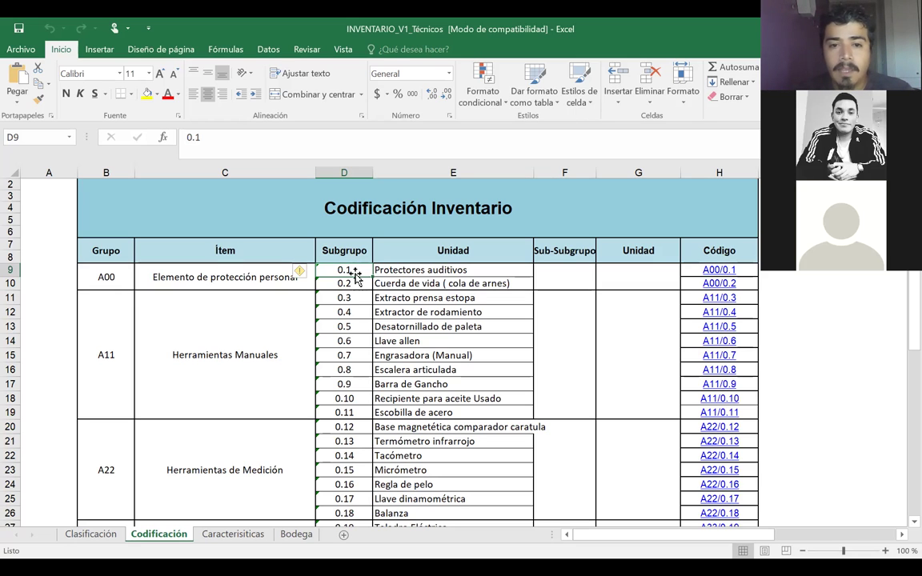
left_click(424, 271)
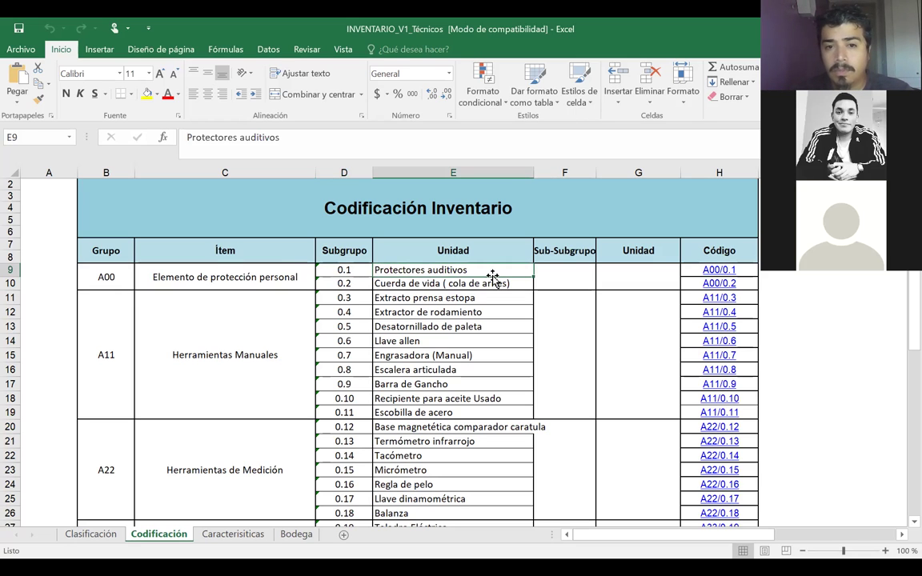
left_click(337, 274)
left_click(208, 274)
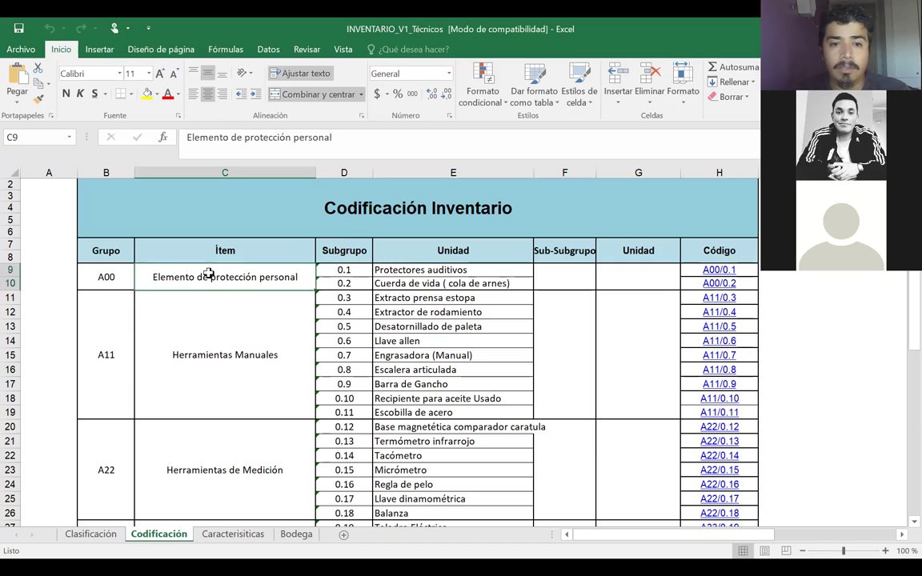
left_click(388, 270)
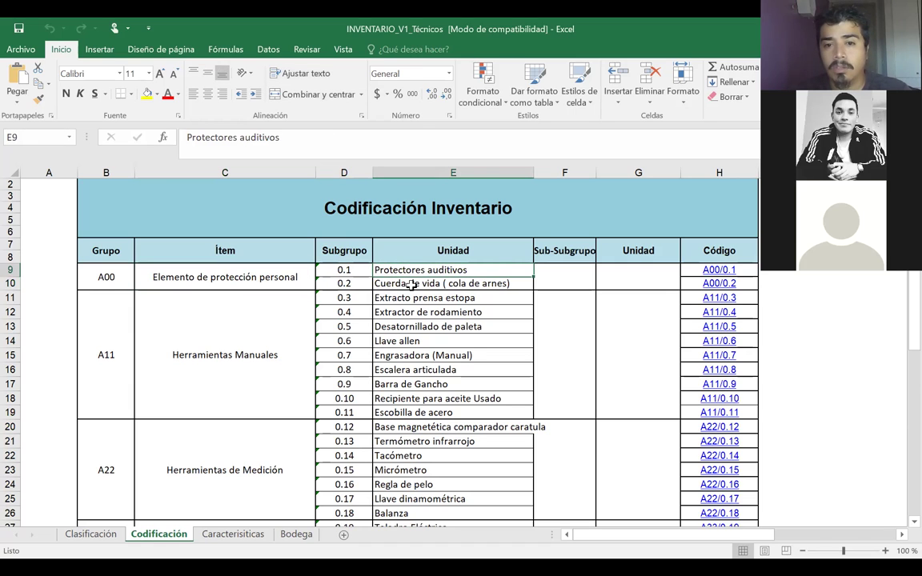
left_click(422, 284)
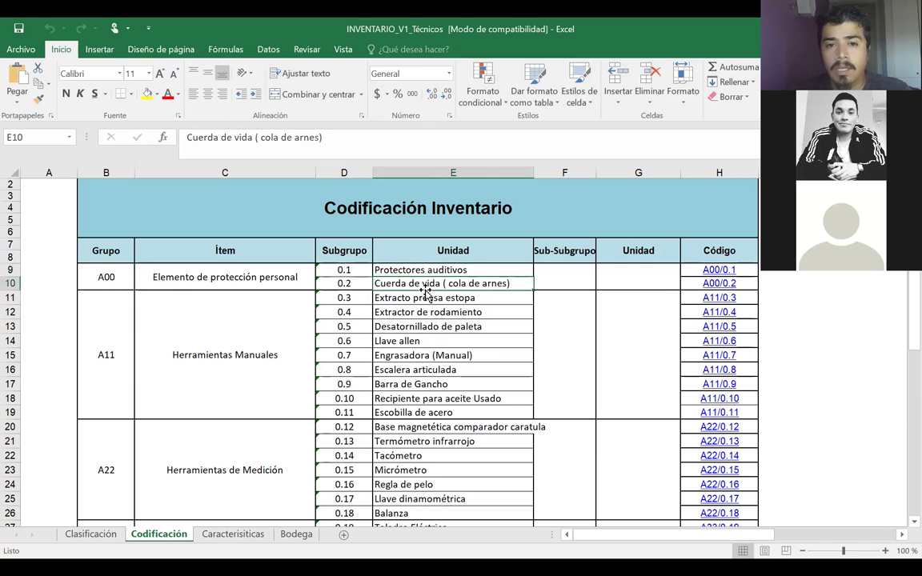
Enter 0.34 as the Sub-Subgrupo value for Protectores auditivos in cell F9
left_click(564, 270)
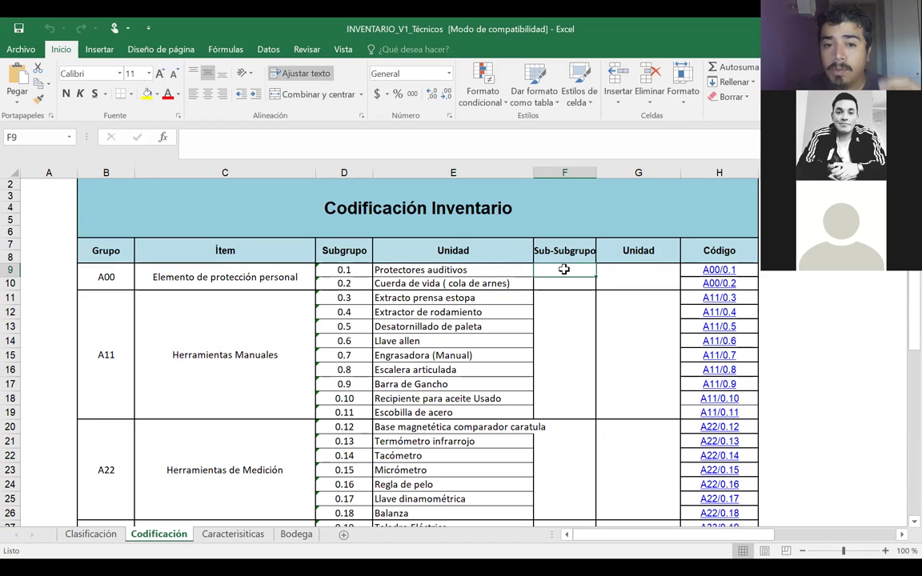
type("0")
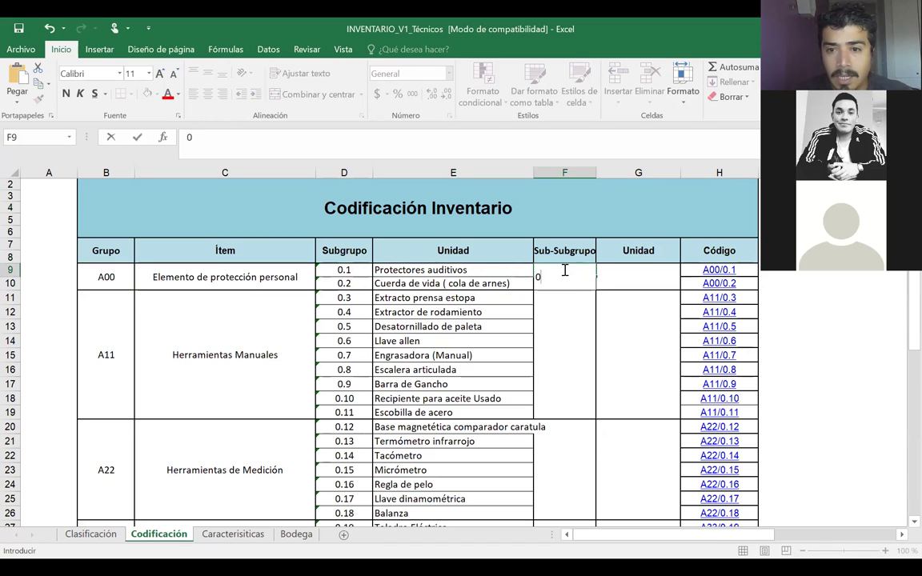
type(".34")
key("Return")
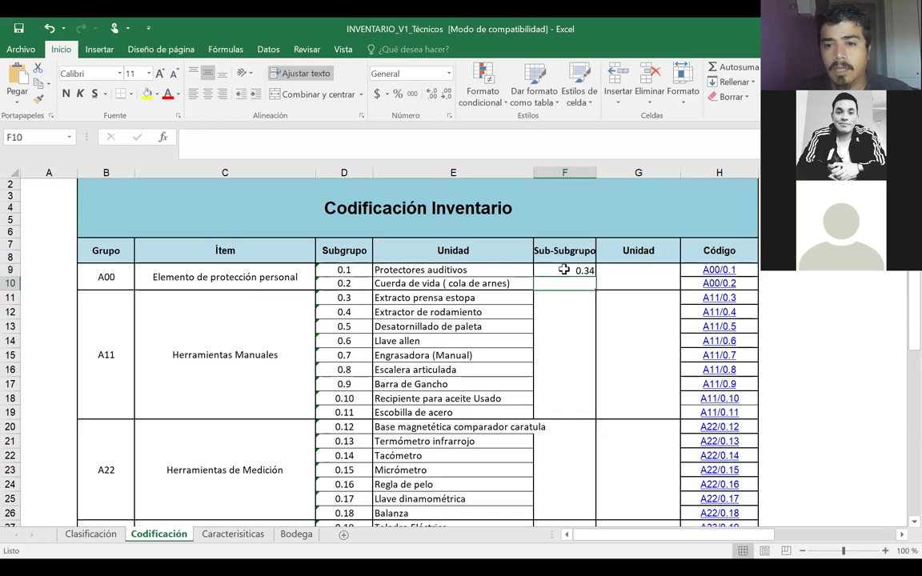
Enter "Marca 3M, en sobre" as the sub-subgroup's Unidad for Protectores auditivos in cell G9
left_click(610, 272)
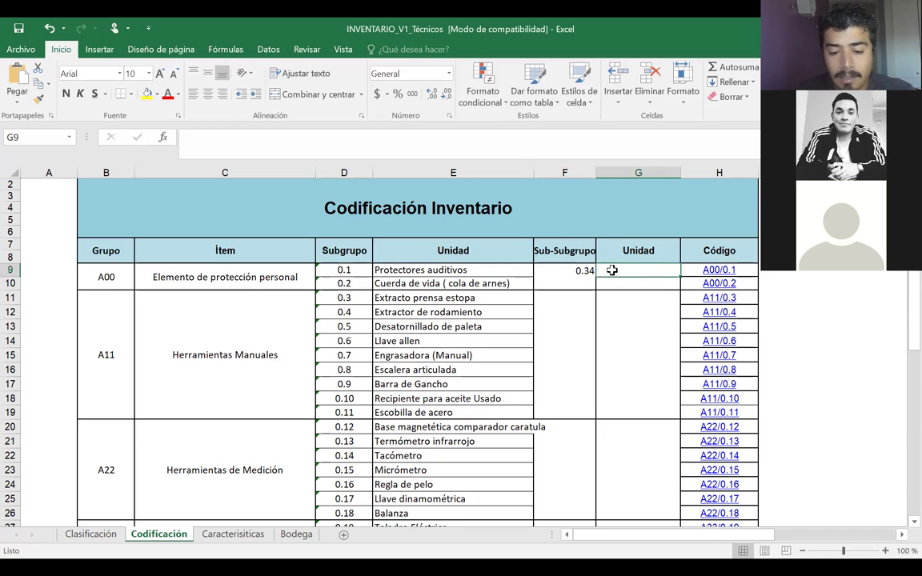
type("manóm")
key("BackSpace")
key("BackSpace")
key("BackSpace")
key("BackSpace")
key("BackSpace")
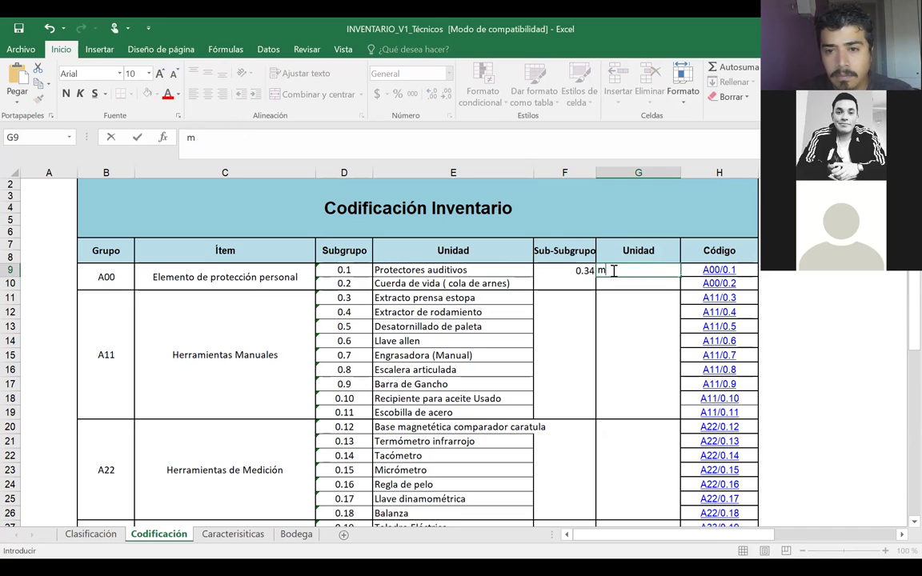
type("MA")
key("BackSpace")
type("n")
key("BackSpace")
key("BackSpace")
key("BackSpace")
type("Marca #")
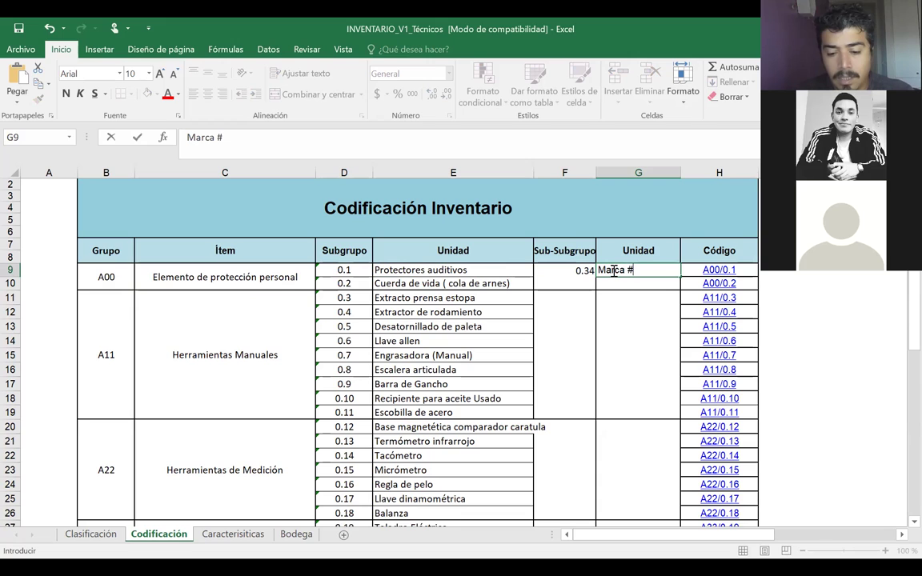
type("M")
key("BackSpace")
type("1")
key("BackSpace")
key("BackSpace")
type("3M")
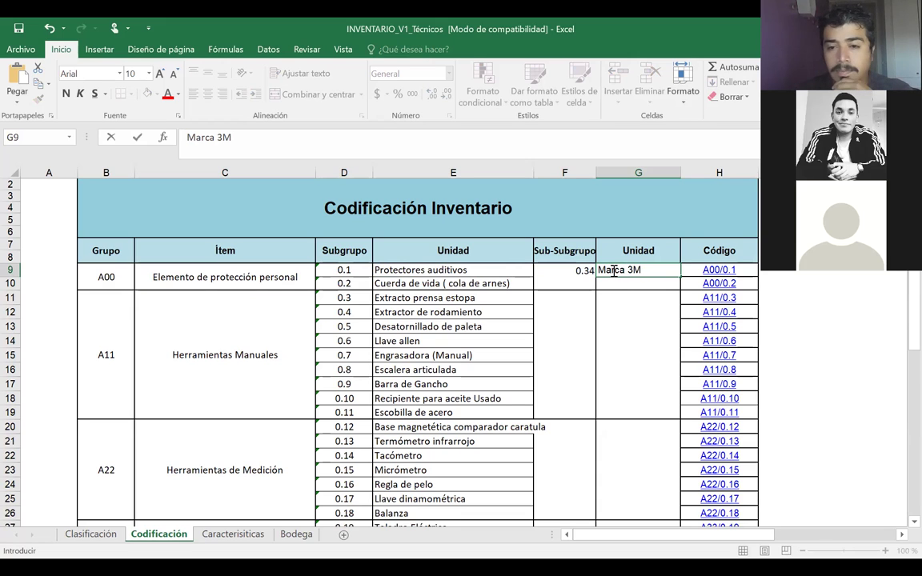
type(", ")
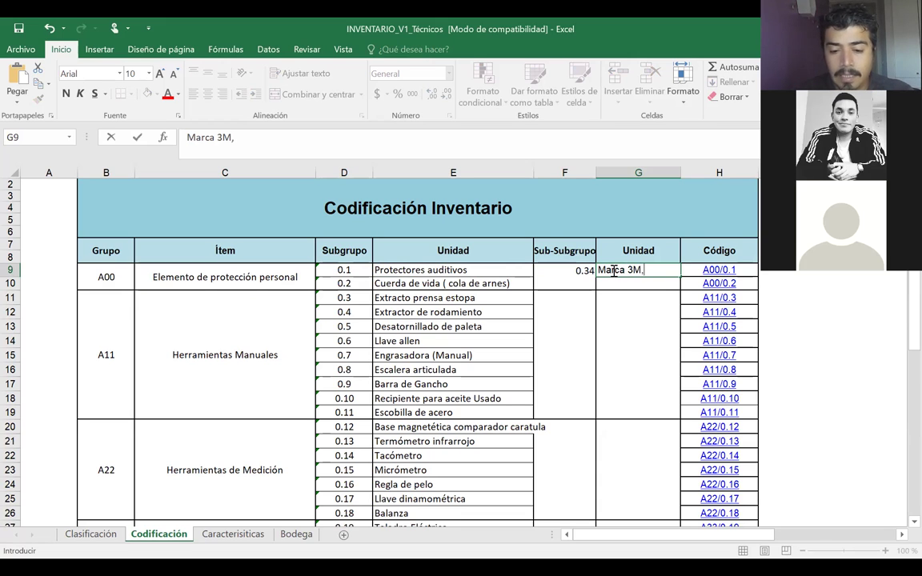
type("en sobre")
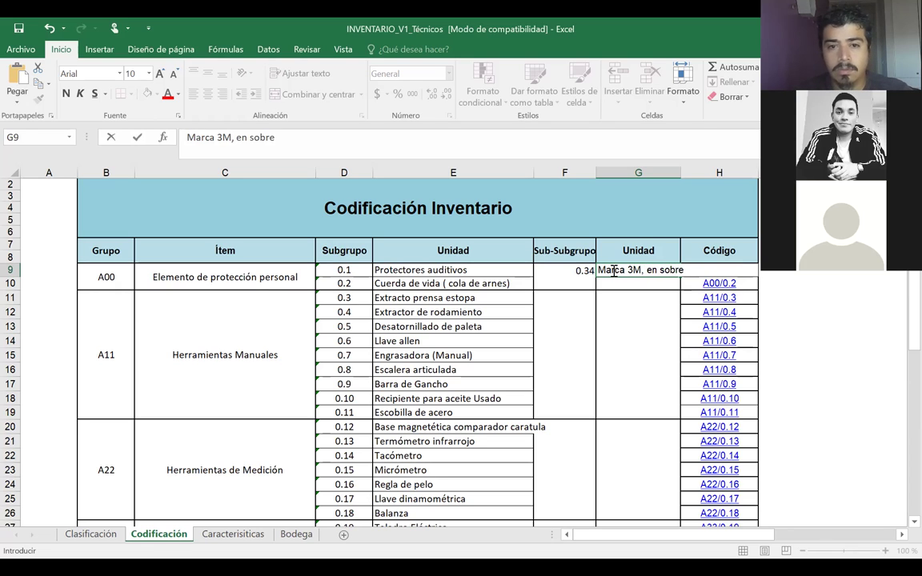
key("Return")
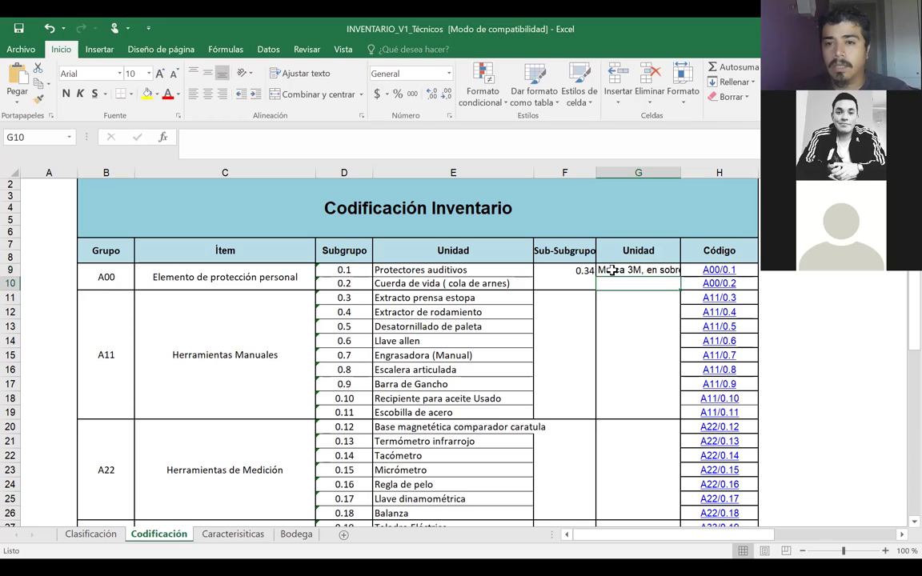
Review the Sub-Subgrupo value and its Unidad text in the Protectores auditivos row
left_click(574, 272)
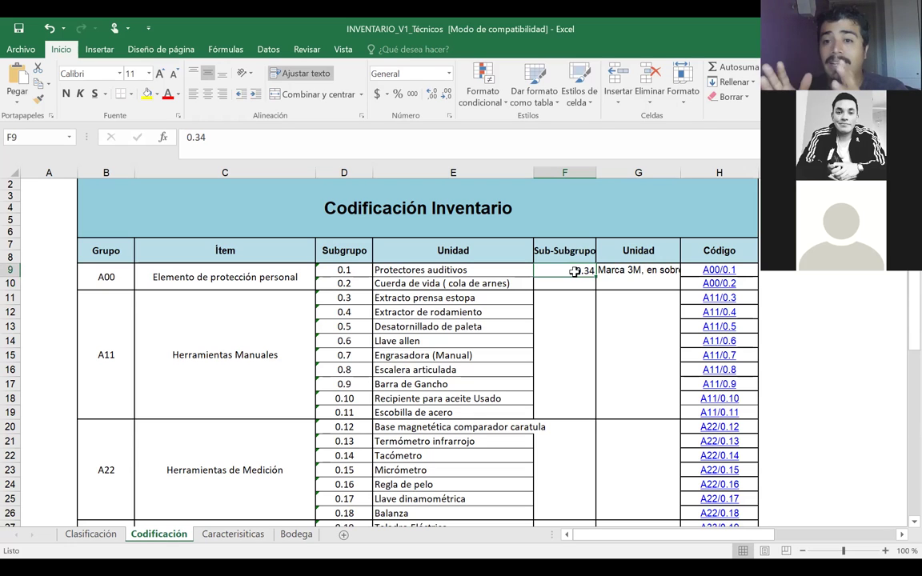
left_click_drag(633, 270, 574, 271)
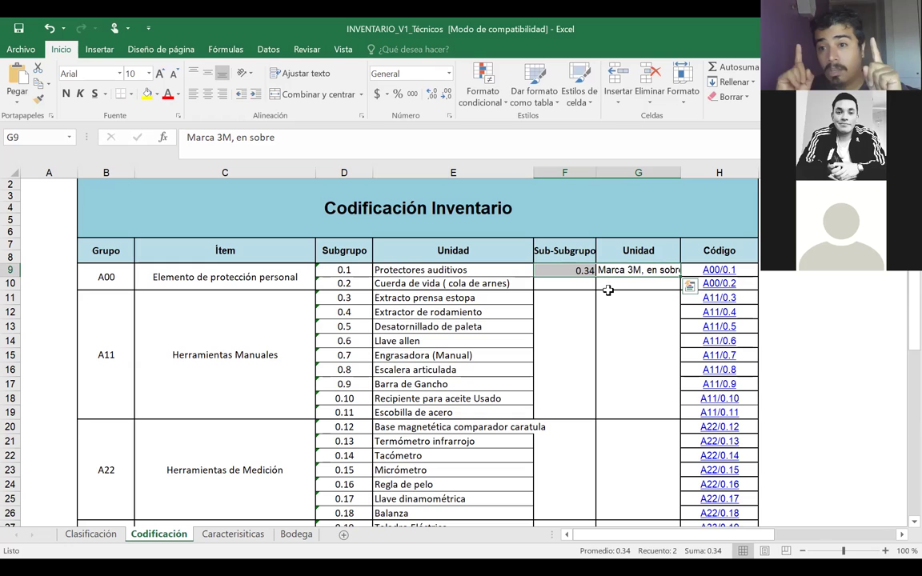
left_click(644, 270)
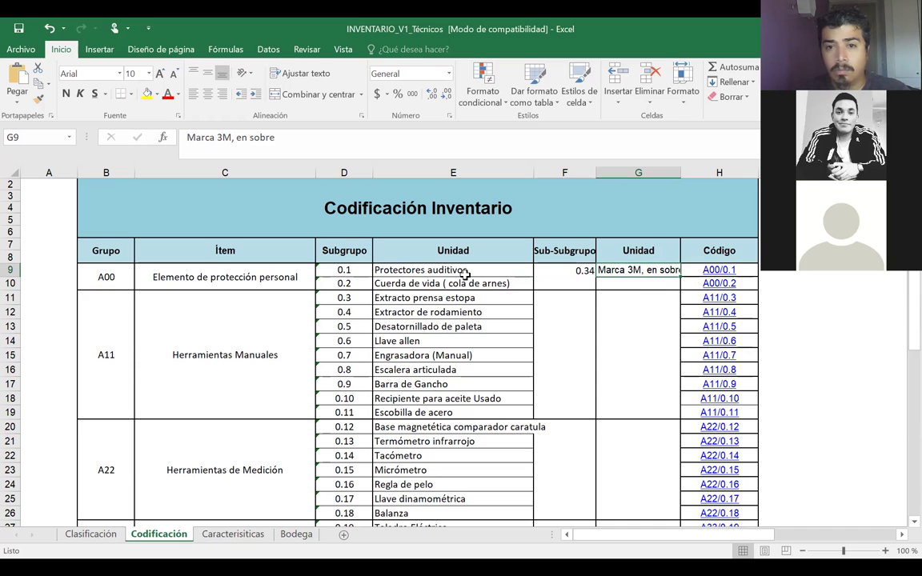
Follow the Protectores auditivos code link and examine the item's picture, characteristics and maintenance text
left_click(721, 272)
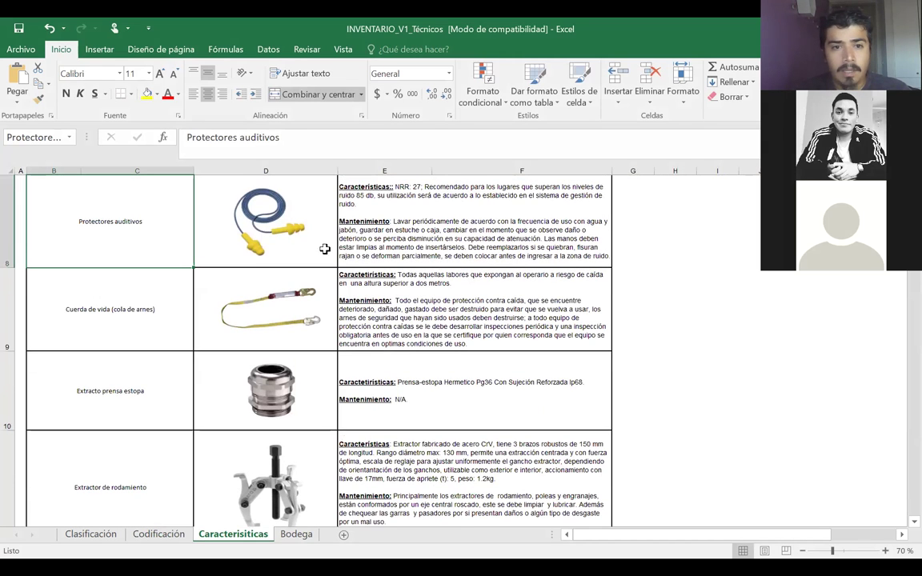
double_click(136, 233)
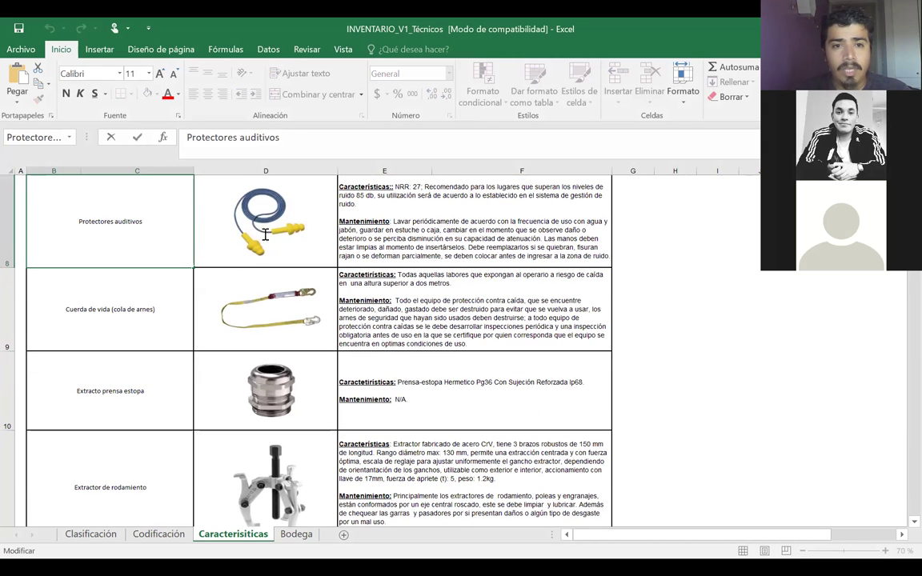
left_click_drag(388, 197, 190, 207)
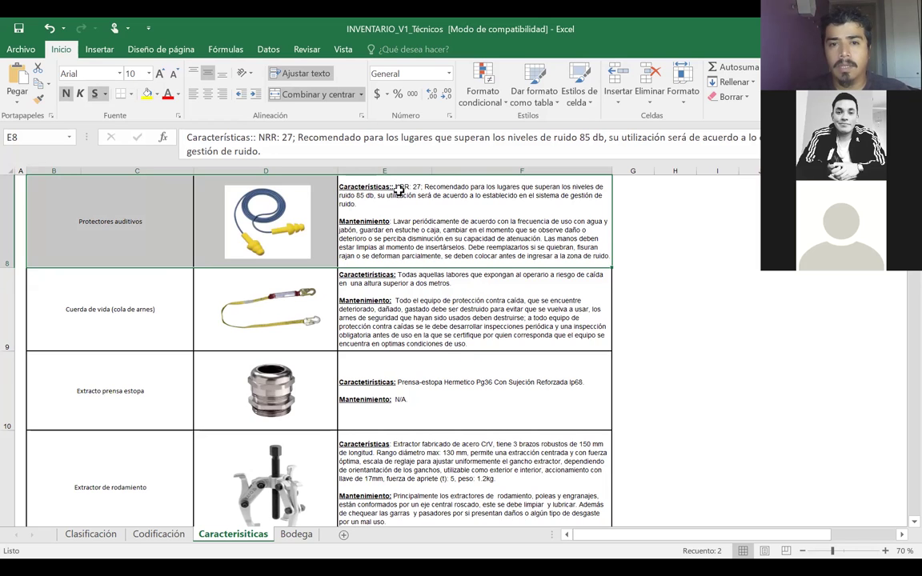
left_click(362, 204)
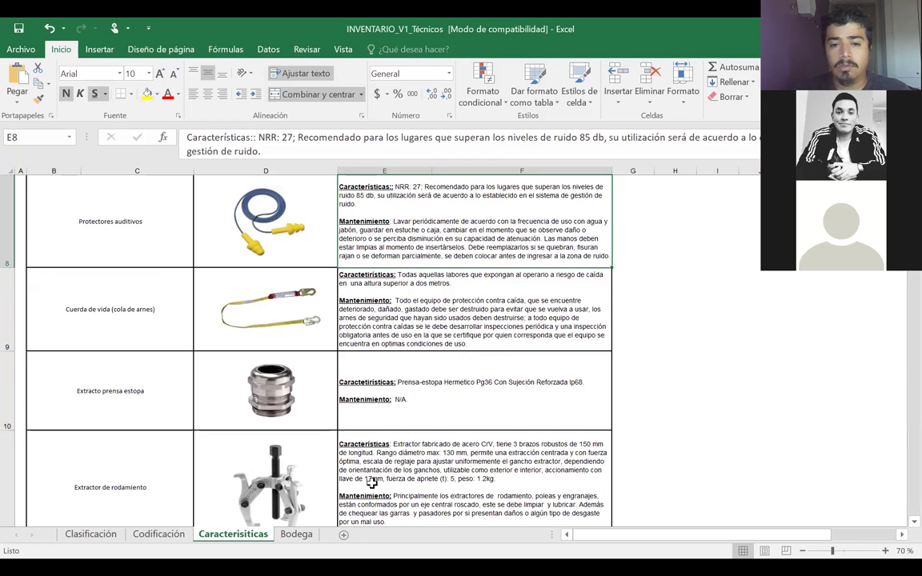
Back in the Codificación sheet, change the Sub-Subgrupo value of Protectores auditivos to O.34 and centre it horizontally
left_click(166, 536)
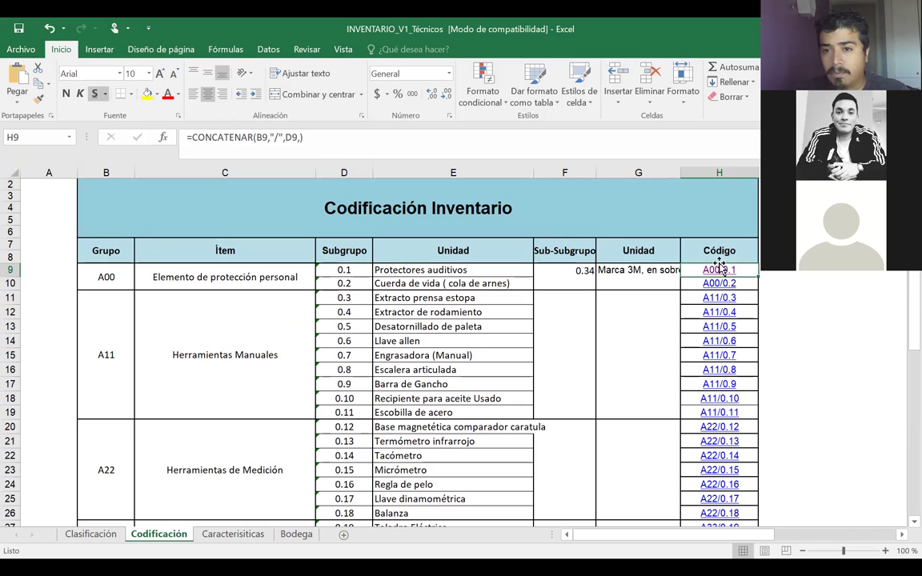
left_click(575, 271)
key("ctrl+Down")
scroll(577, 280, "up", 6)
double_click(574, 288)
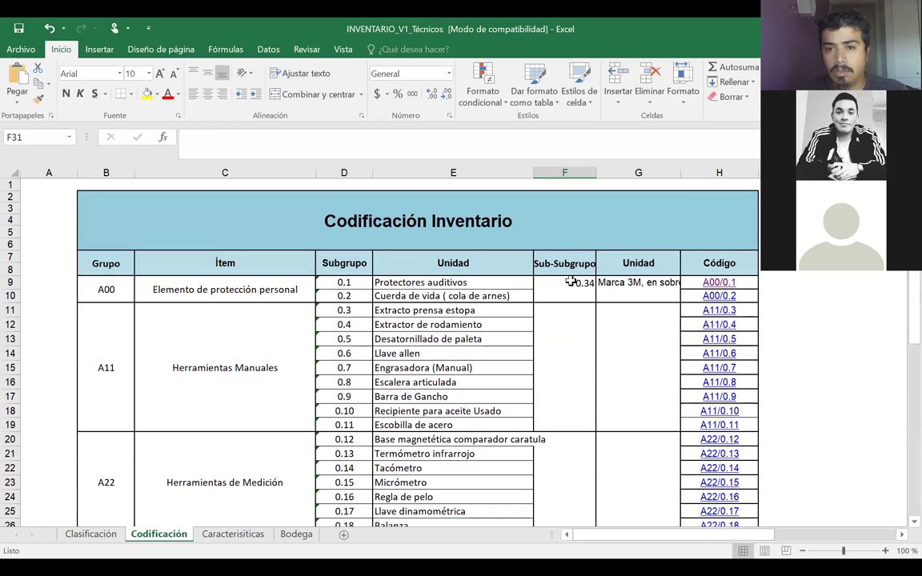
key("Delete")
type("o")
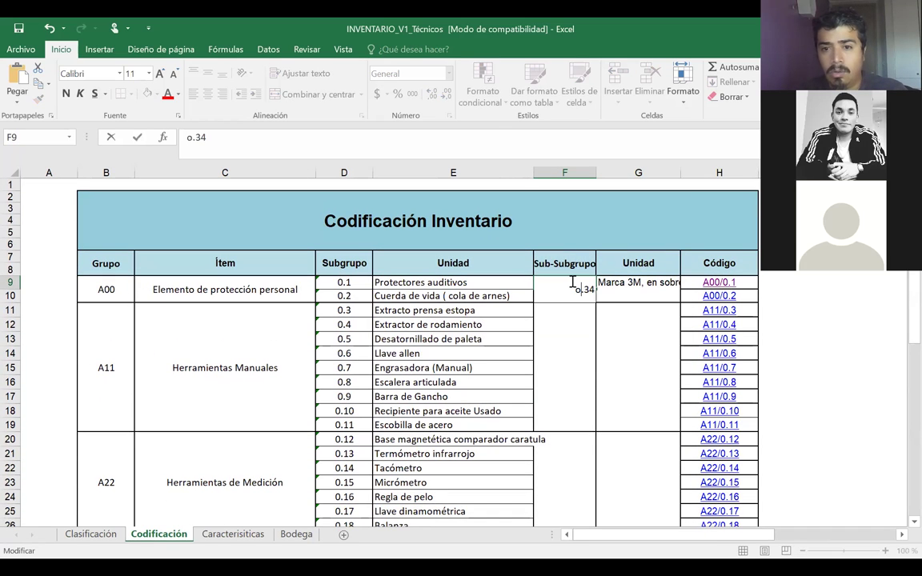
type("O")
key("Return")
left_click(617, 308)
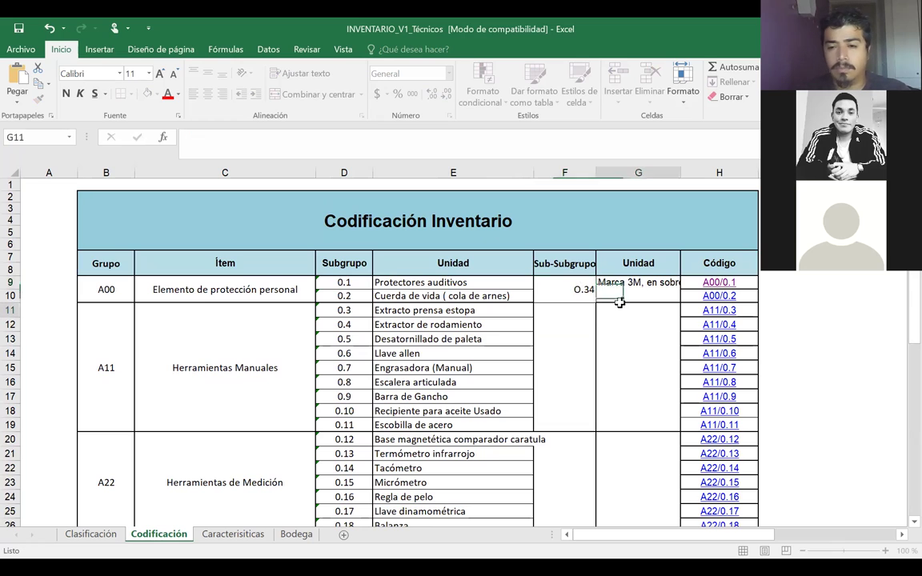
left_click(552, 284)
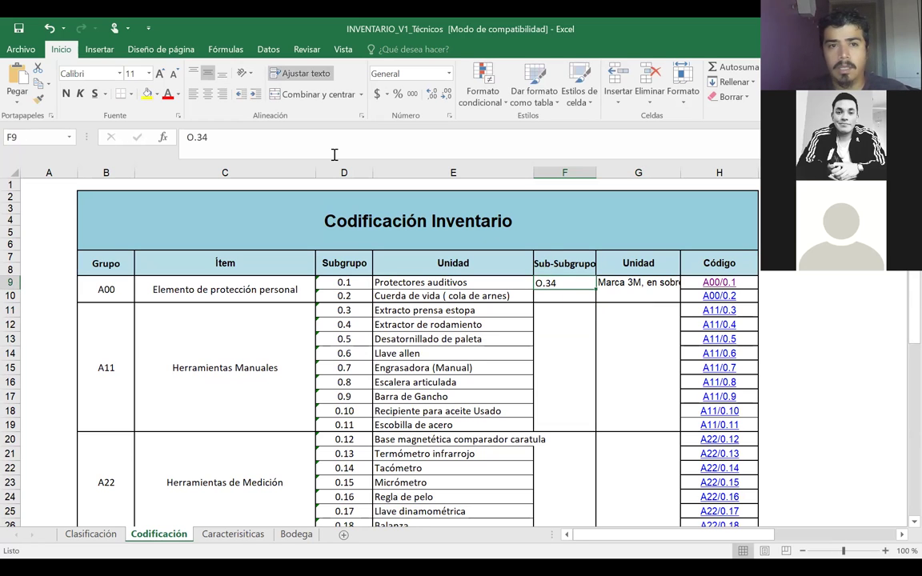
left_click(209, 95)
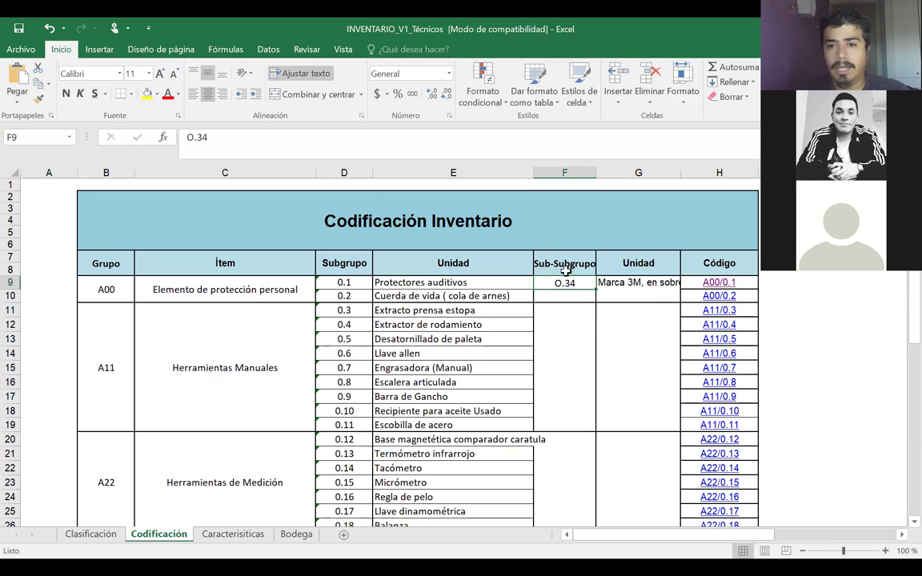
Extend the Protectores auditivos code formula in H9 to =CONCATENAR(B9,"/",D9,"/",F9)
left_click(740, 285)
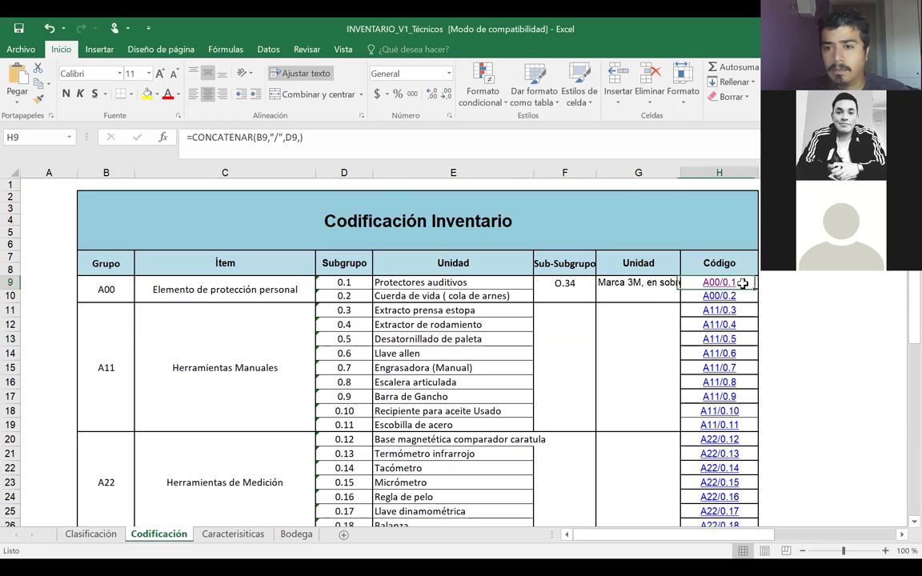
left_click(327, 138)
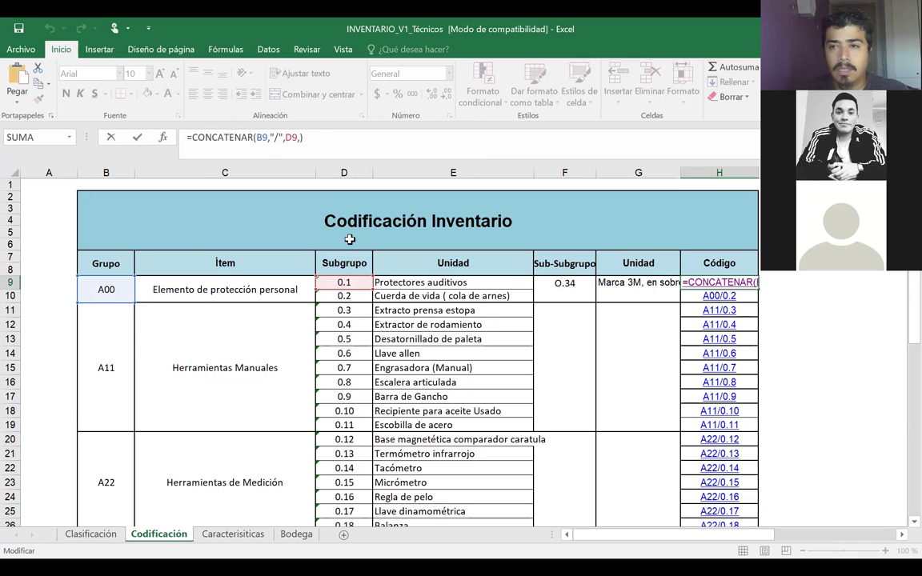
type(",")
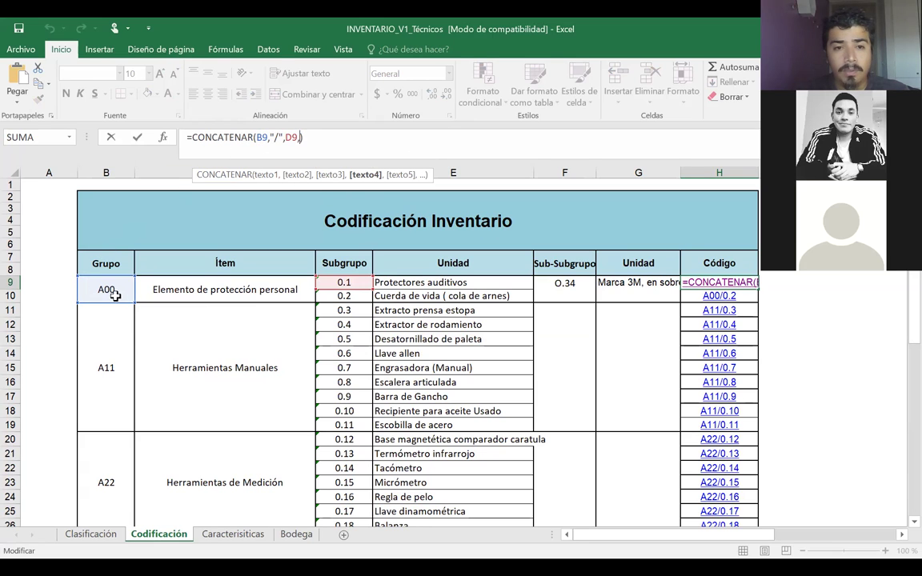
left_click(277, 138)
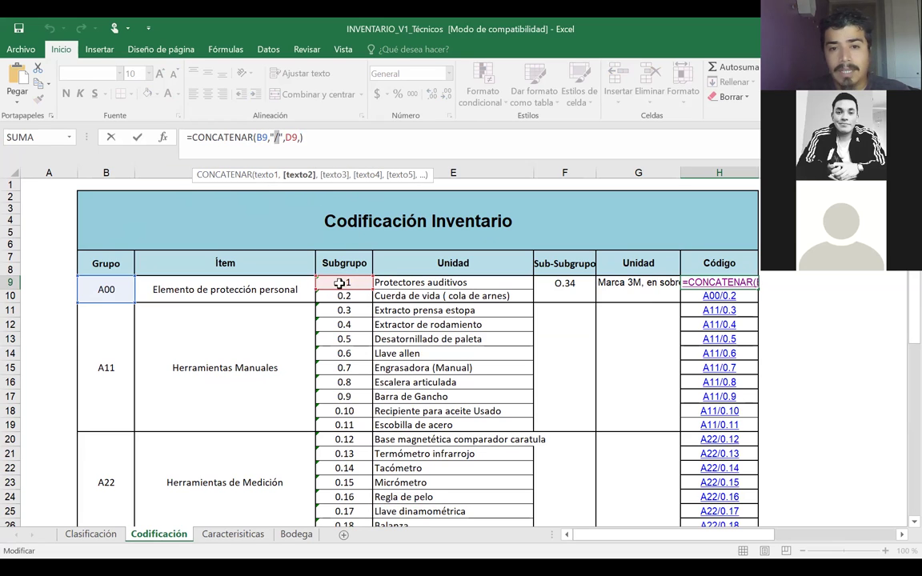
left_click(299, 138)
type(",\"")
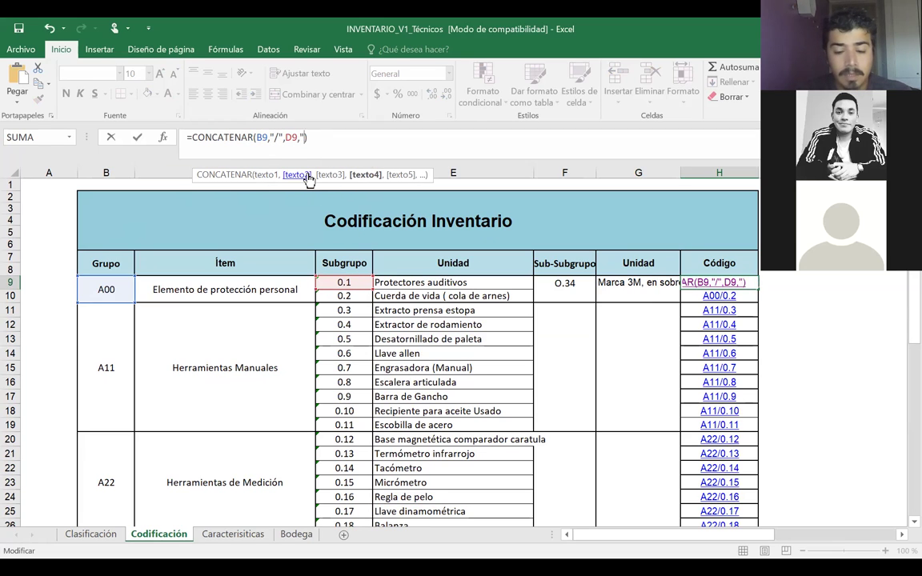
type("/\"")
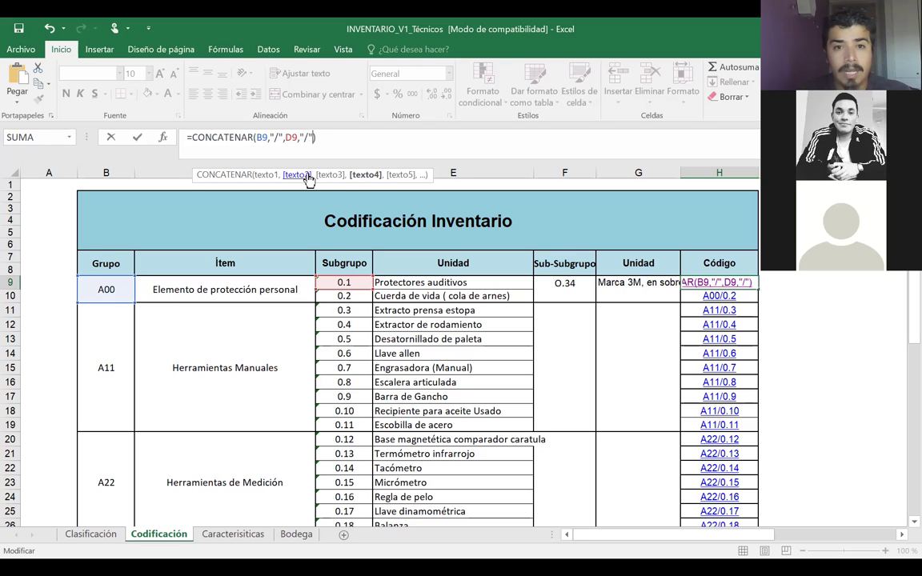
type(",")
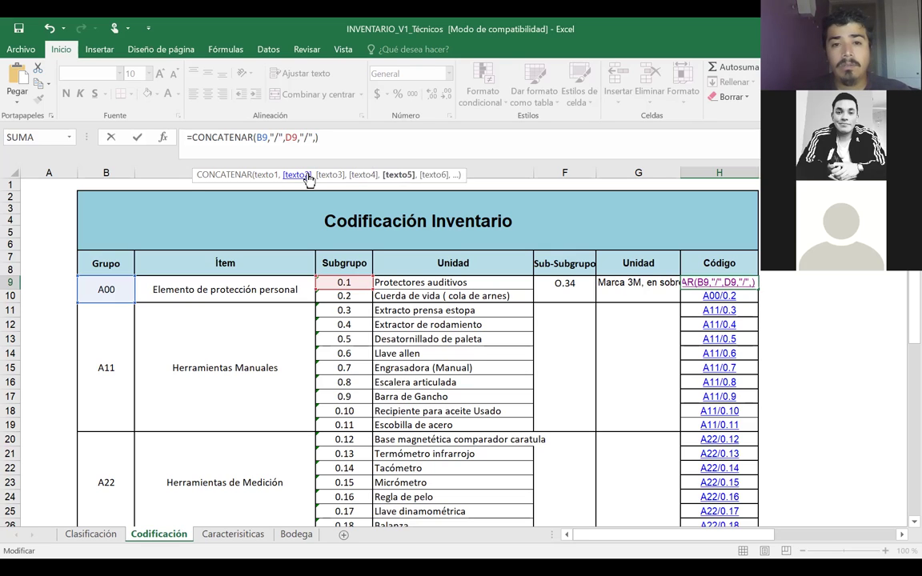
left_click(569, 282)
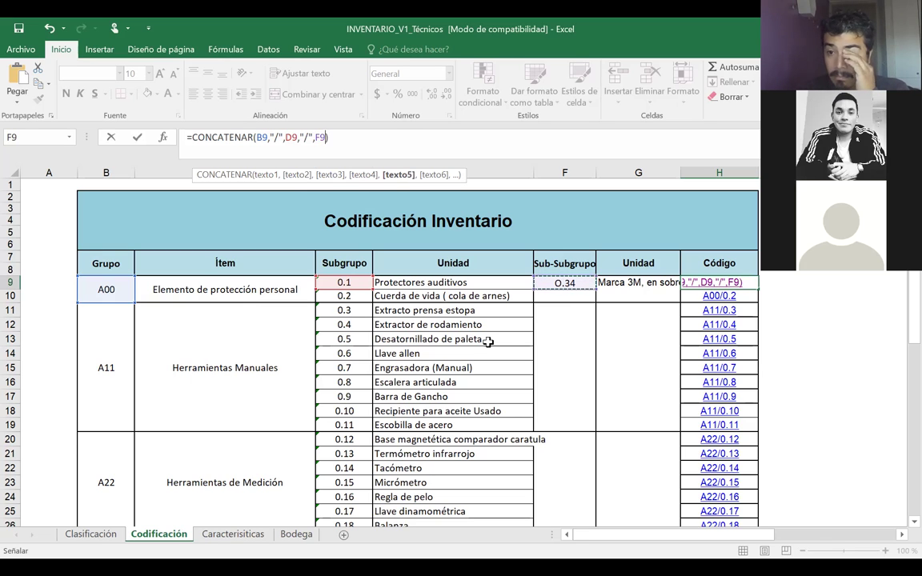
key("Return")
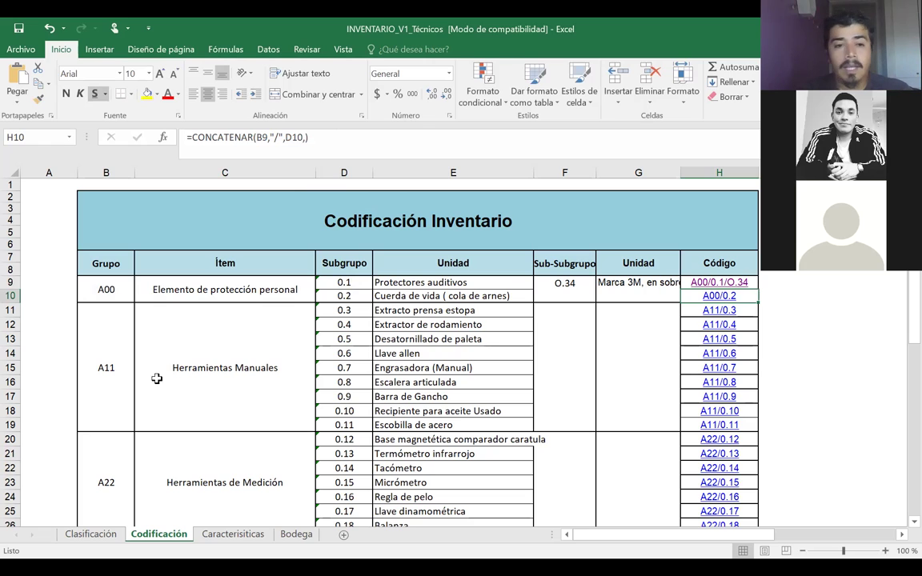
Change the Grupo code of Elemento de protección personal to A01
left_click(110, 289)
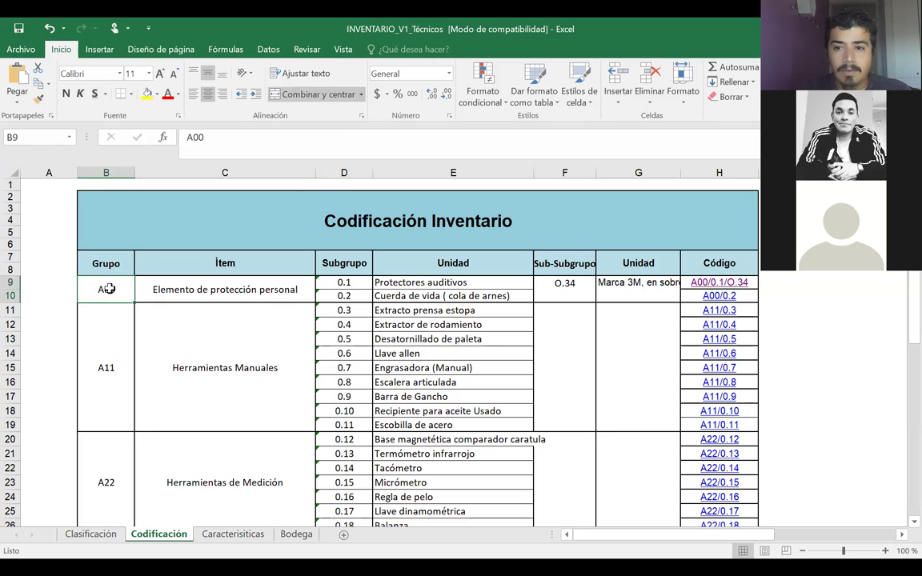
double_click(110, 291)
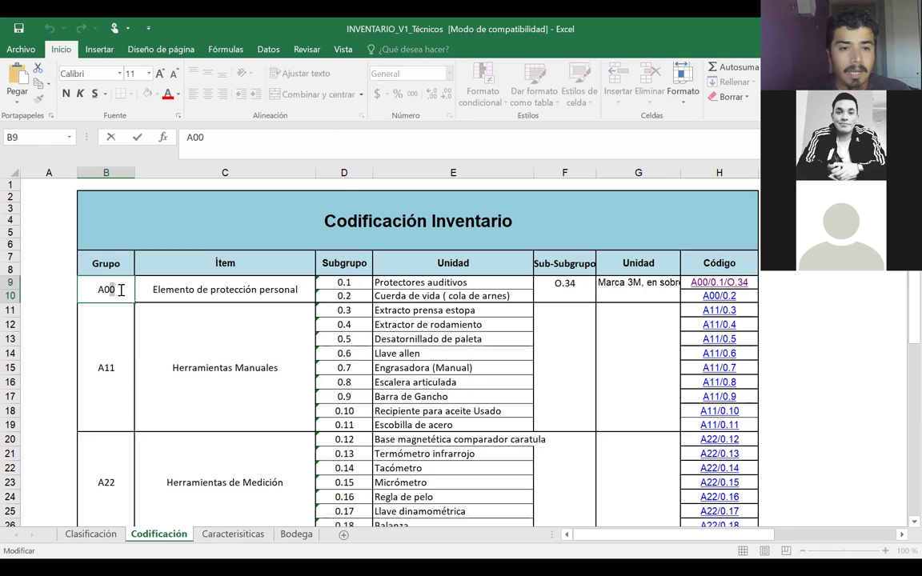
type("1")
key("Return")
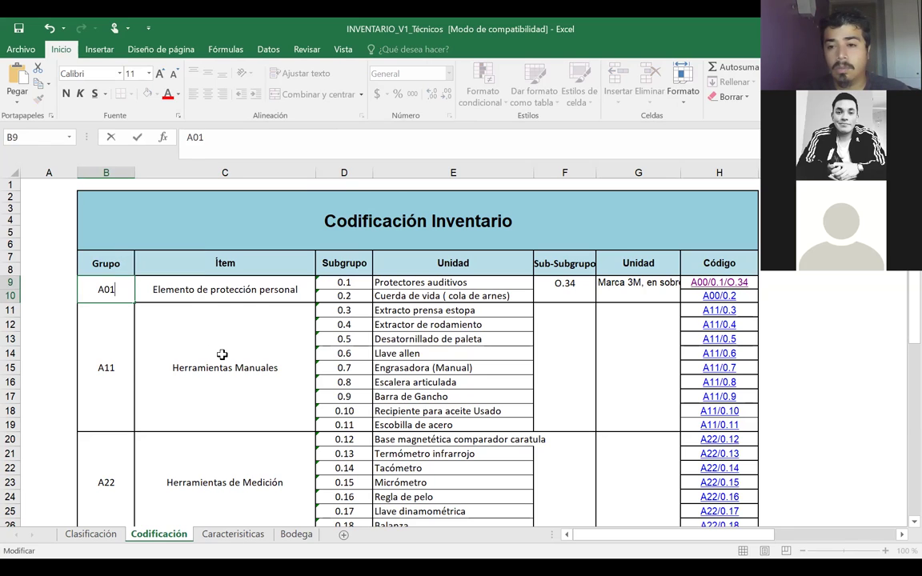
key("Return")
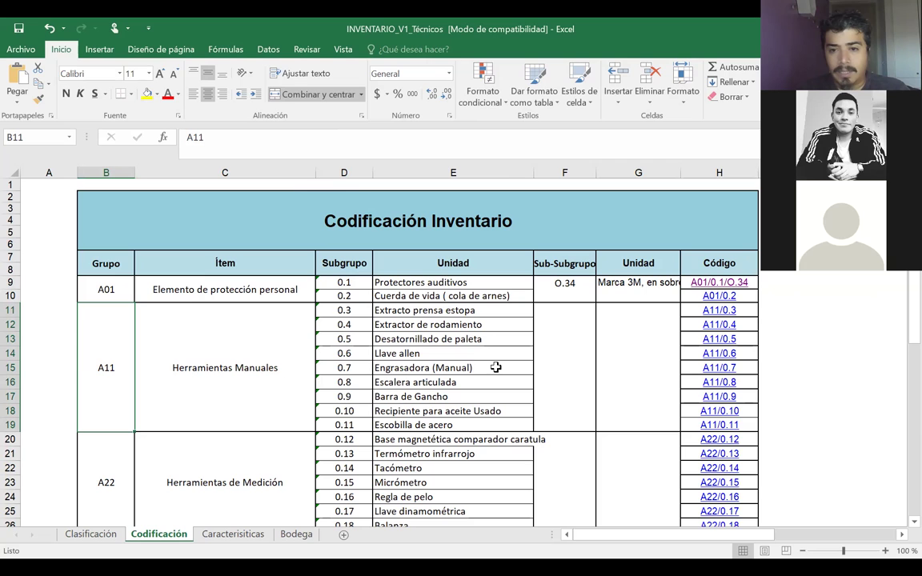
Follow the Engrasadora (Manual) code link and examine its picture, characteristics and maintenance row
left_click(720, 366)
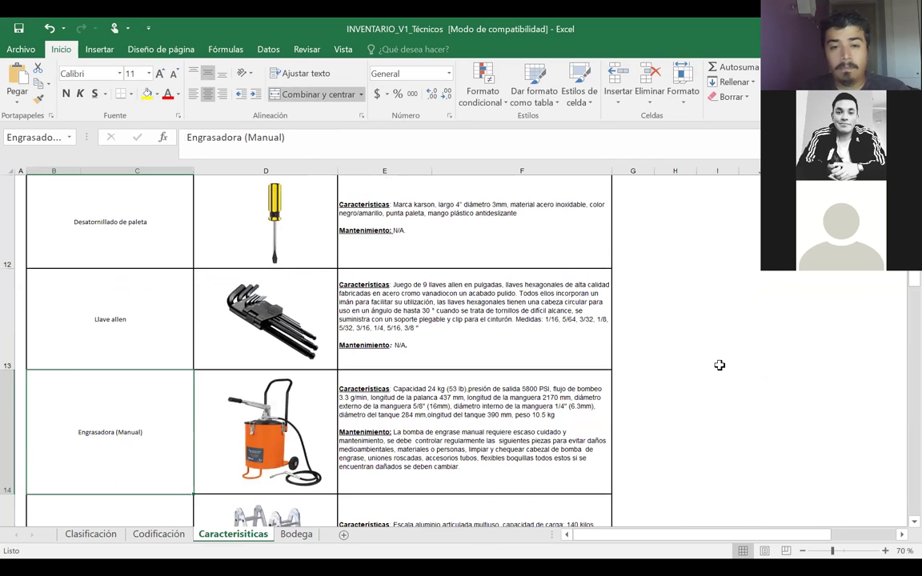
left_click_drag(141, 409, 451, 410)
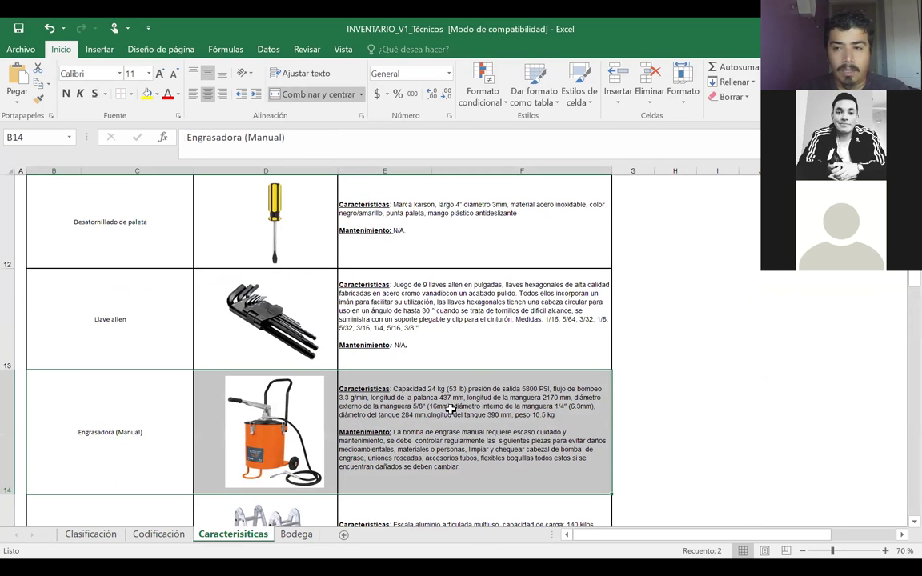
Return to the Codificación sheet and review the coding table at a smaller zoom
left_click(163, 534)
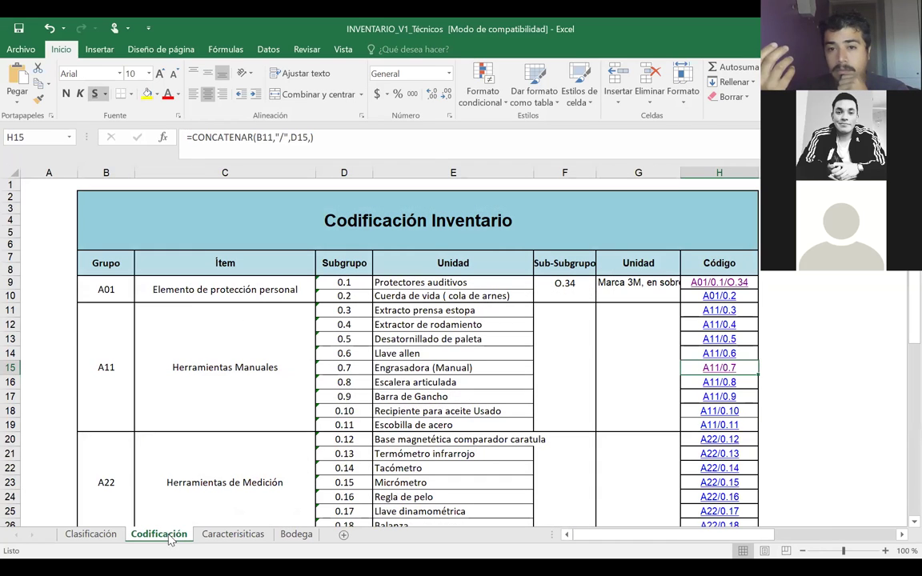
left_click(581, 206)
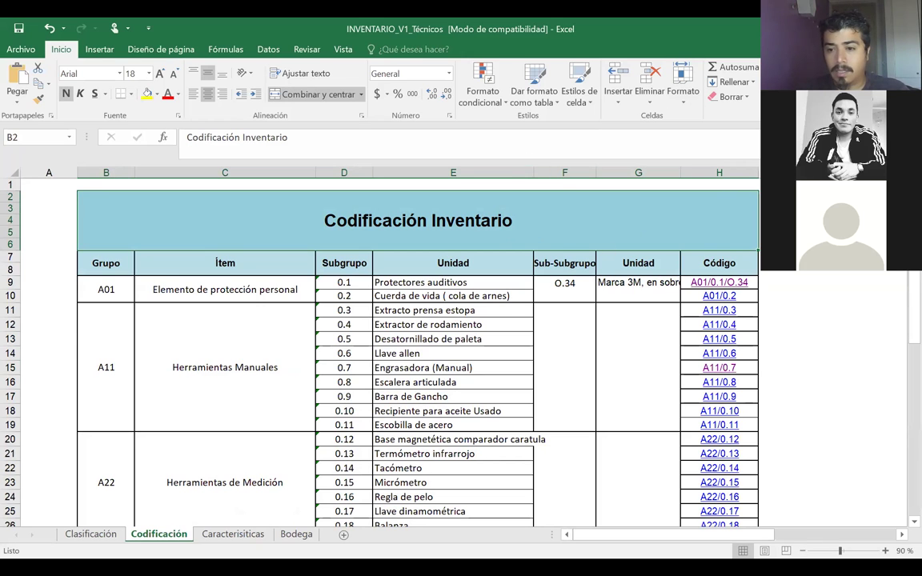
scroll(655, 232, "down", 1)
left_click_drag(650, 210, 709, 216)
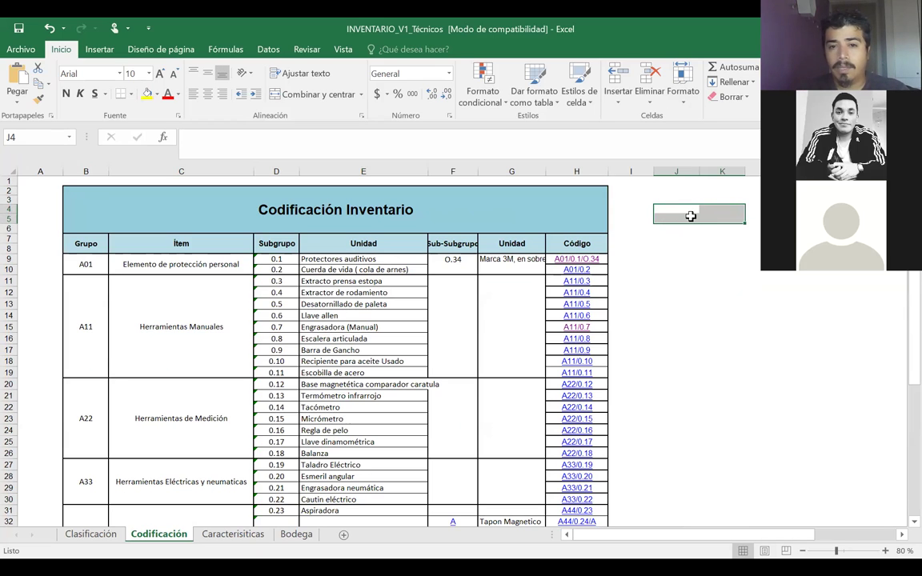
left_click(710, 211)
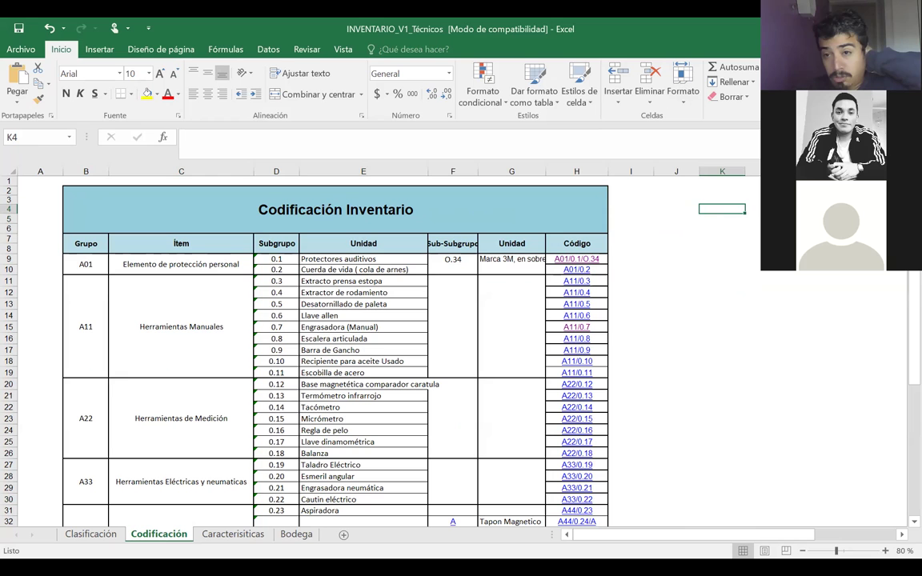
Follow the Engrasadora (Manual) code link again, view the start of the characteristics table, and return to the Codificación sheet
left_click(570, 327)
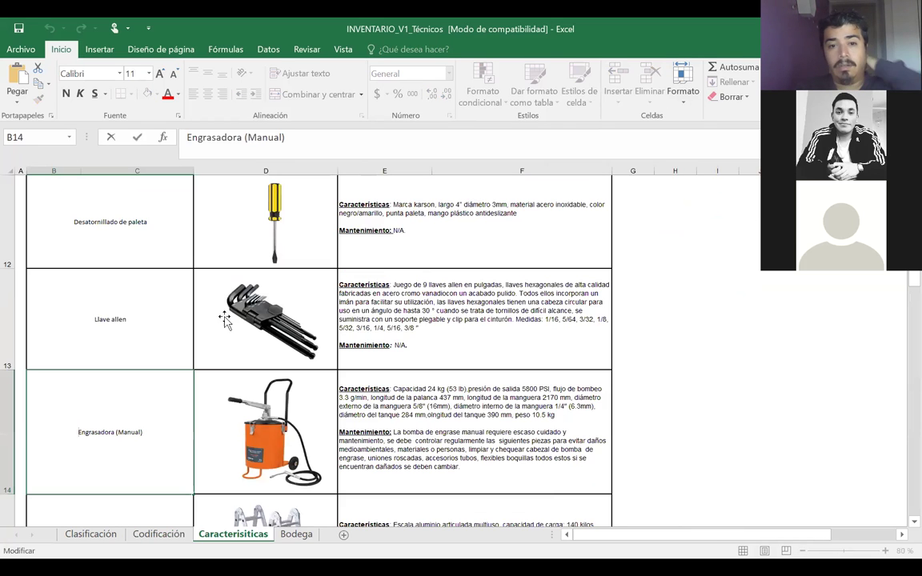
scroll(265, 301, "up", 5)
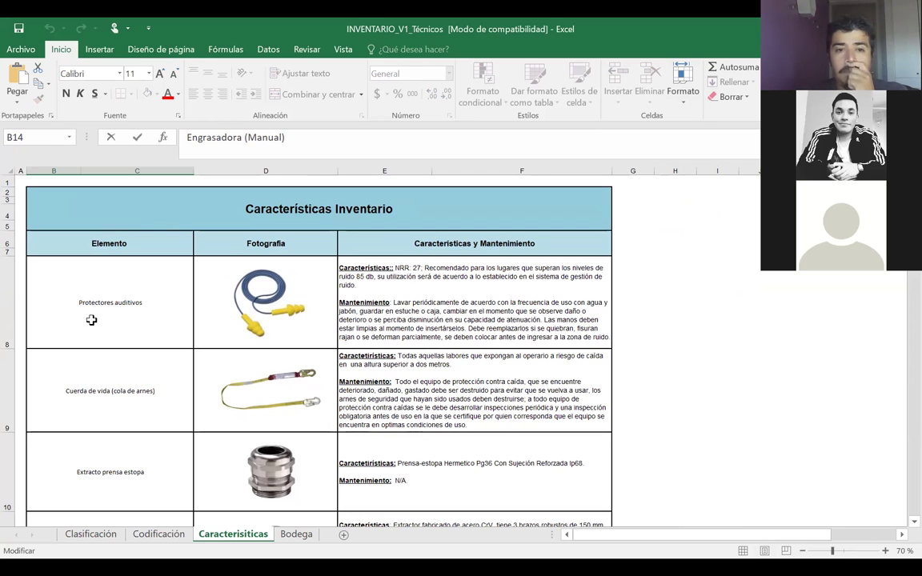
left_click(178, 535)
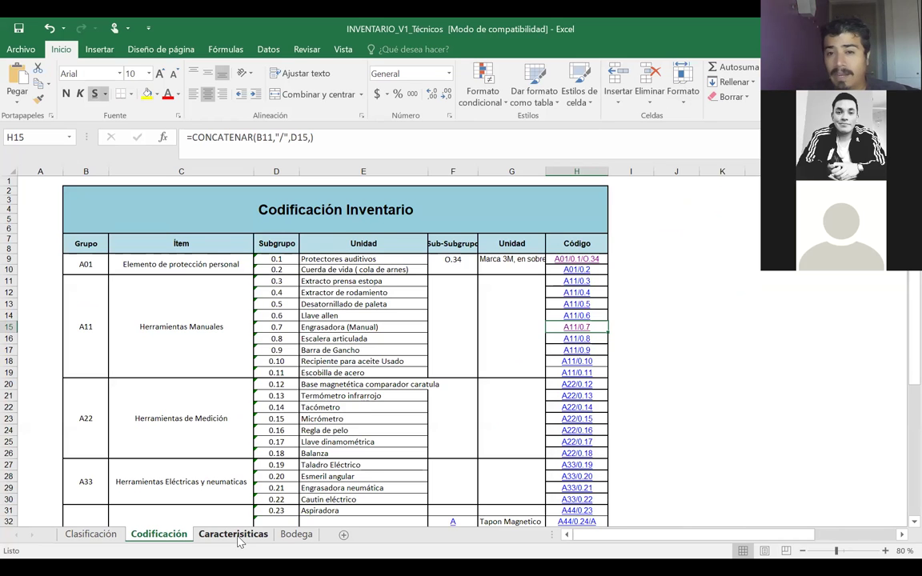
In the Caracterisiticas sheet, add the heading "codigo Ubicación" in G7, beside the characteristics table
left_click(240, 542)
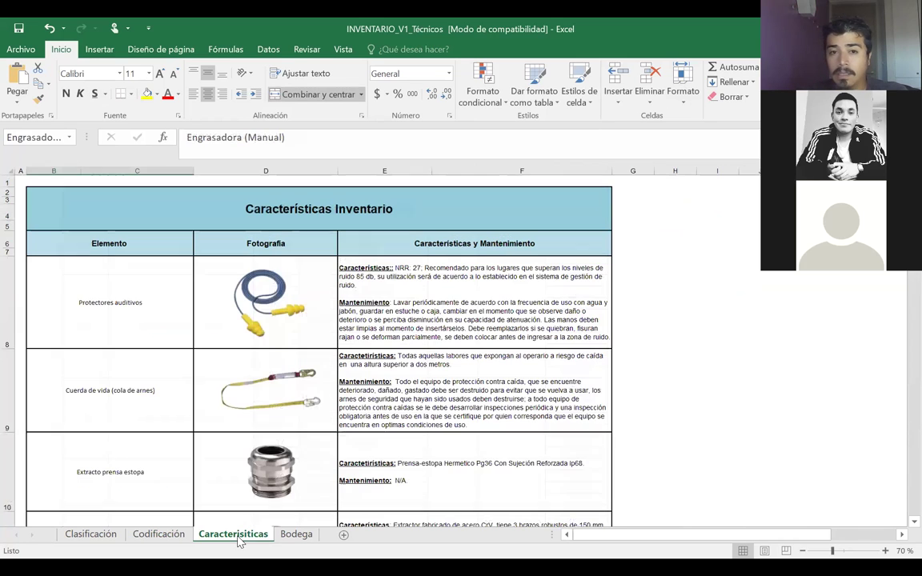
left_click(628, 265)
key("Up")
type("co")
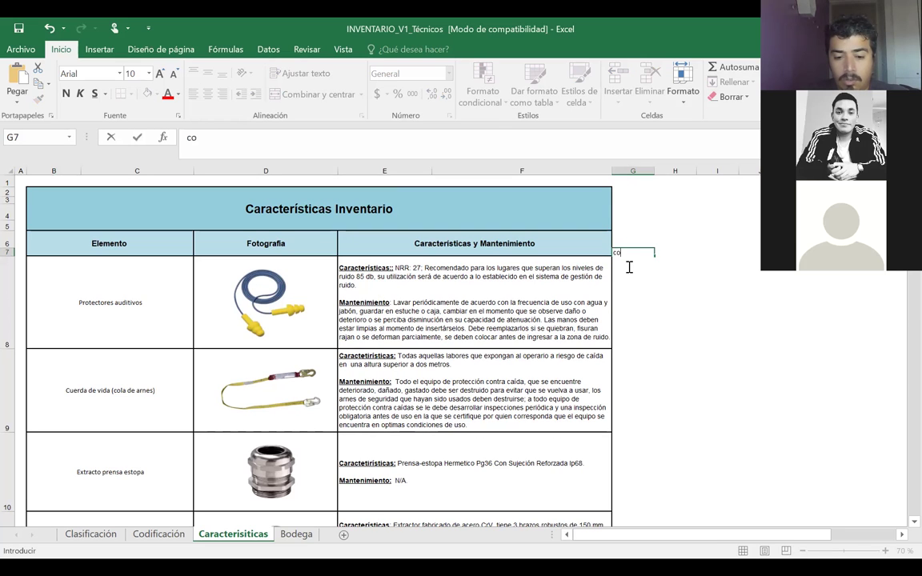
type("dif")
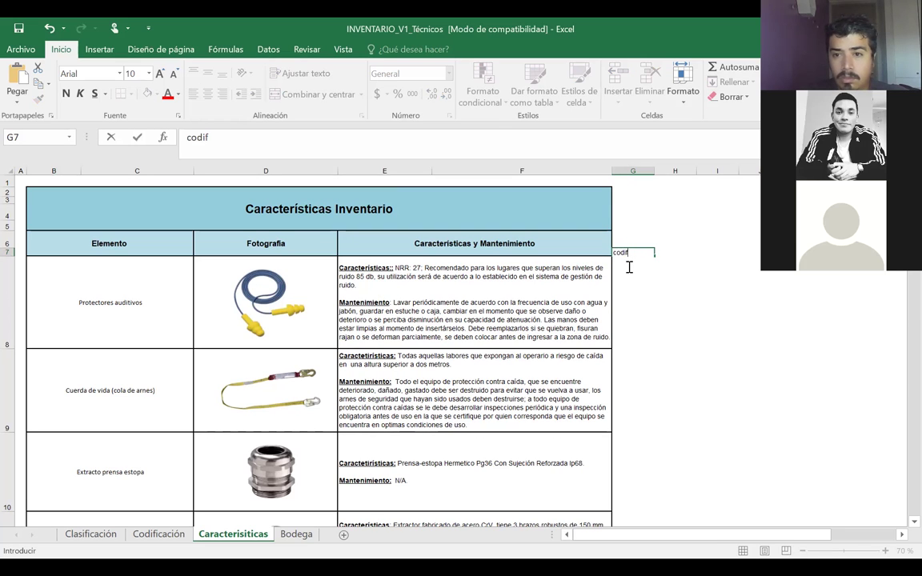
key("BackSpace")
type("dig")
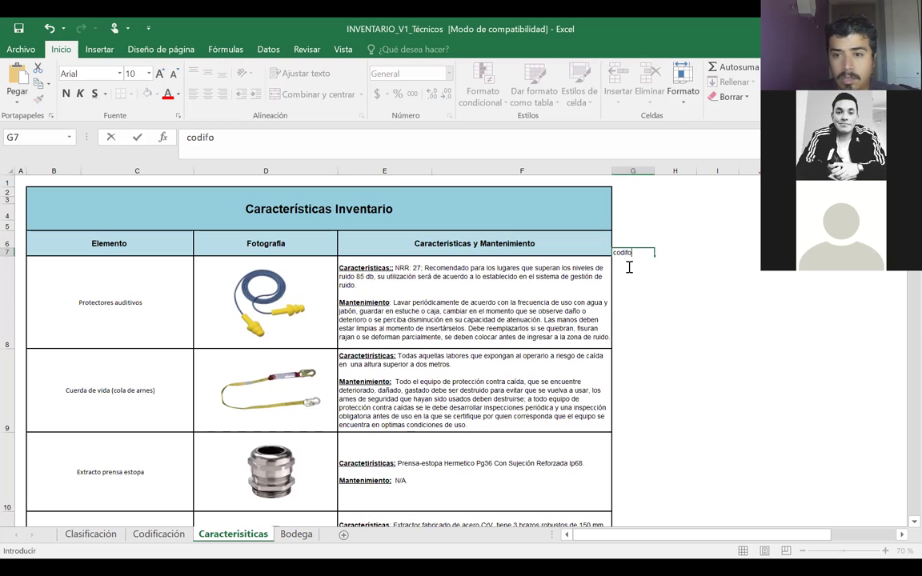
type("o Ubi")
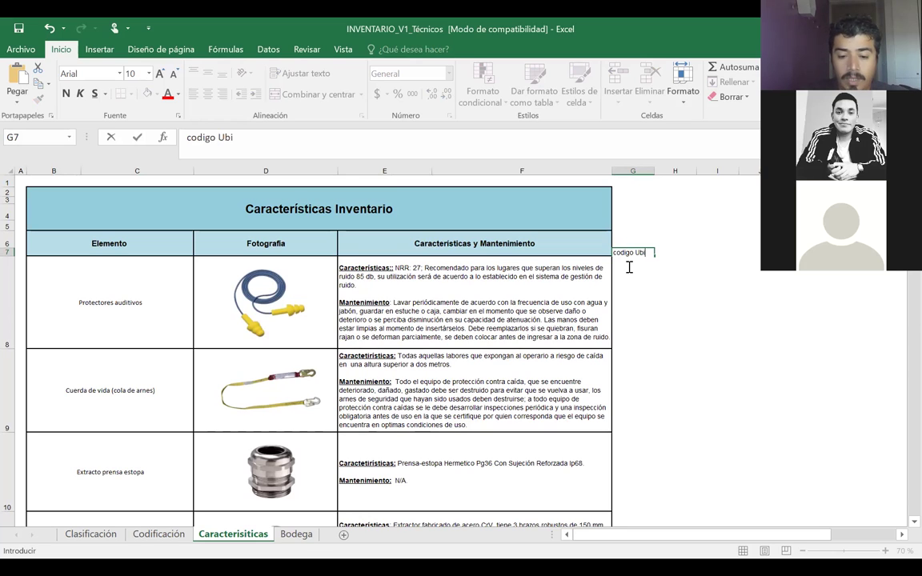
type("cacion")
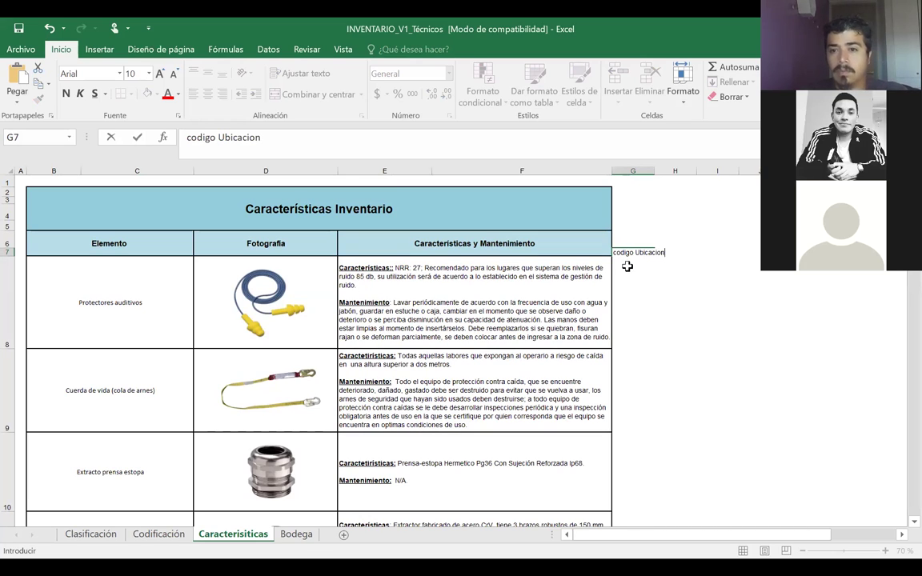
key("Return")
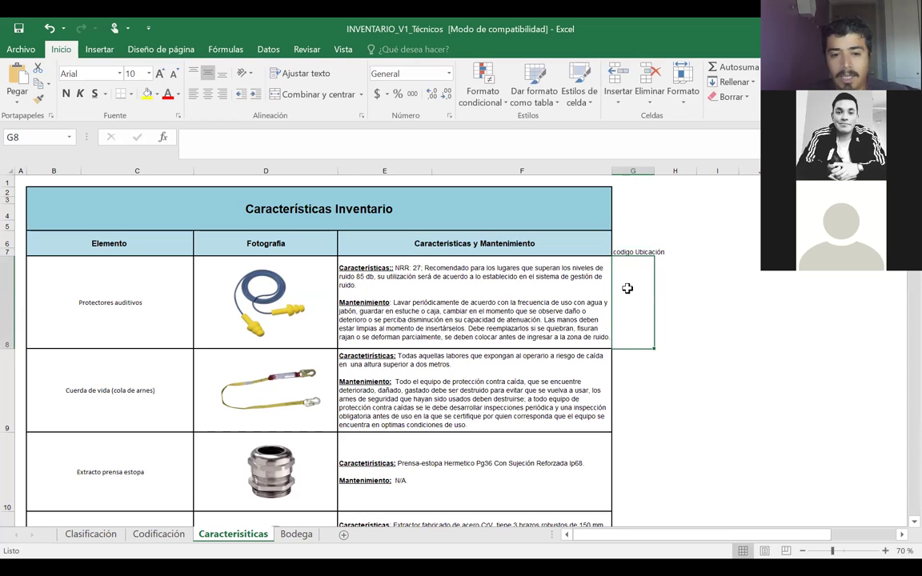
Consult the shelf codes in the Bodega sheet and enter the location code A11-O29 for Protectores auditivos in G8
left_click(290, 535)
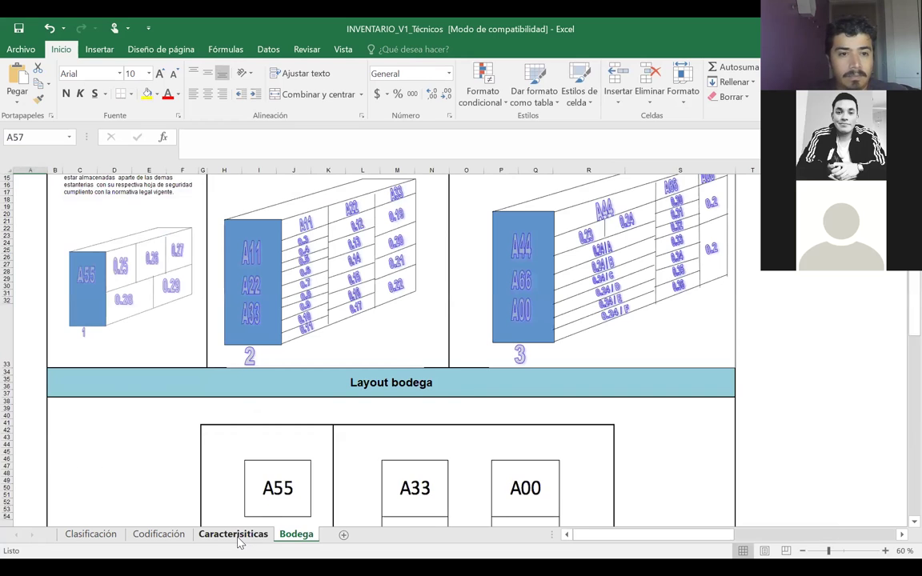
left_click(238, 539)
type("A11-")
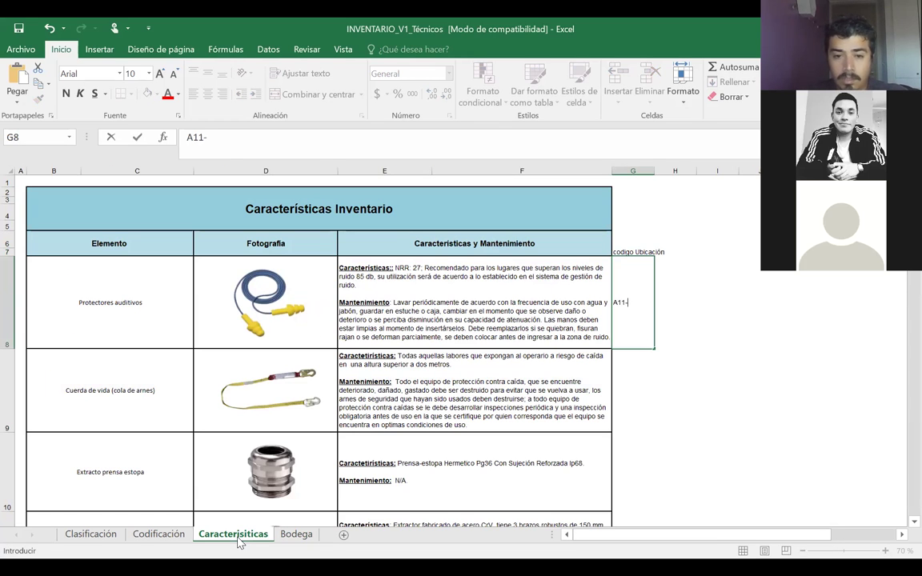
left_click(284, 535)
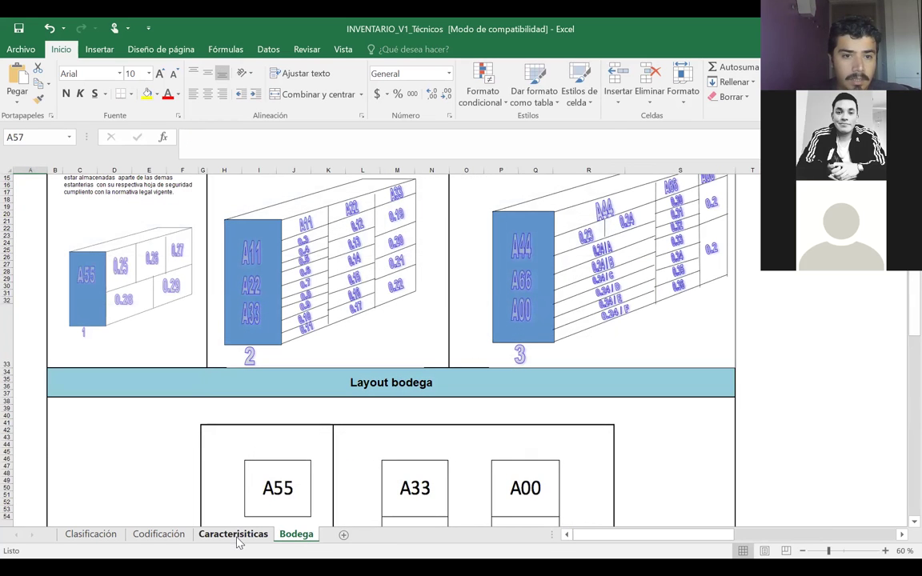
left_click(236, 536)
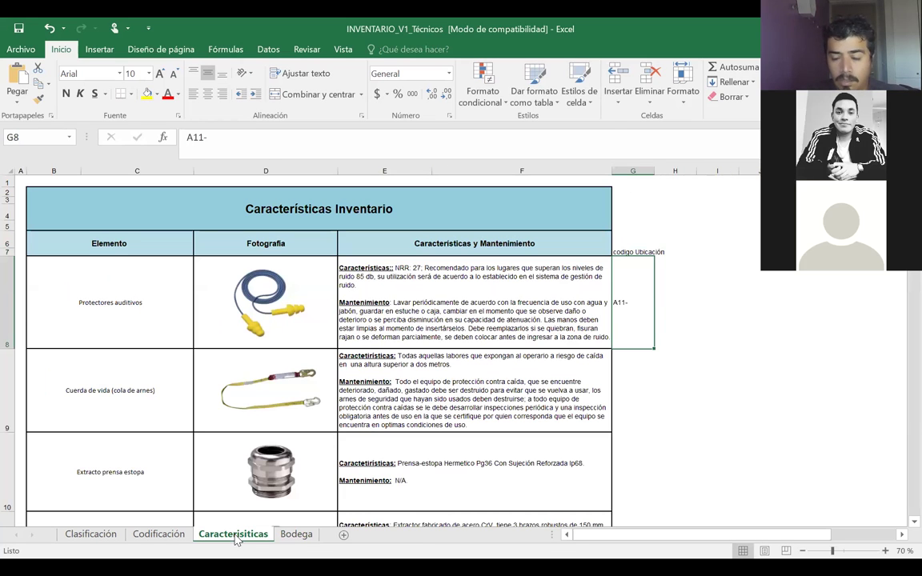
type("029")
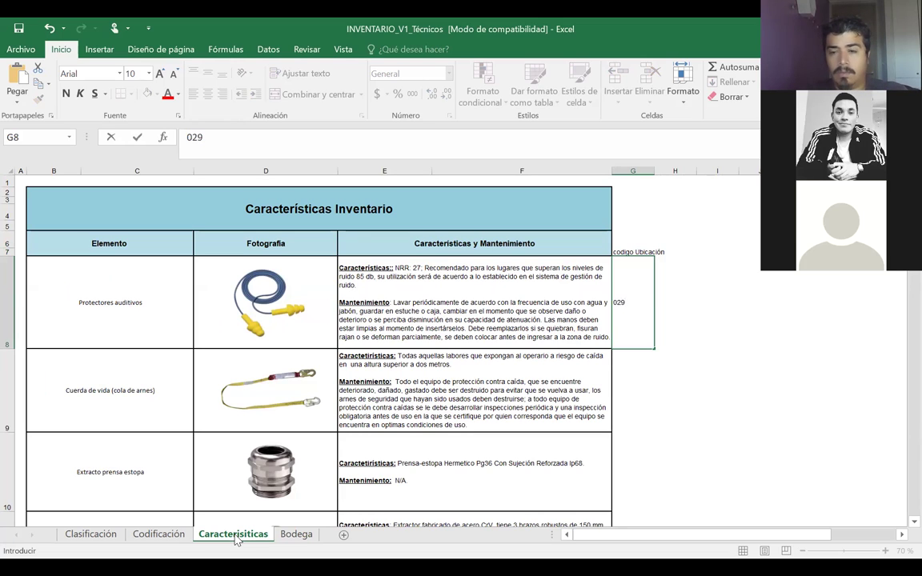
key("BackSpace")
key("BackSpace")
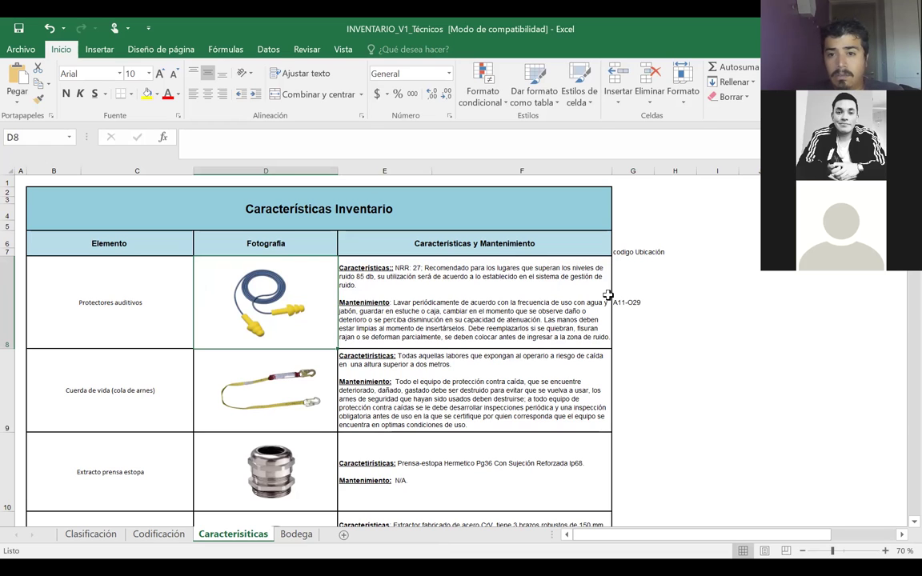
Add a hyperlink to the A11-O29 location code in G8 that points to cell A1 of the Bodega sheet
right_click(633, 313)
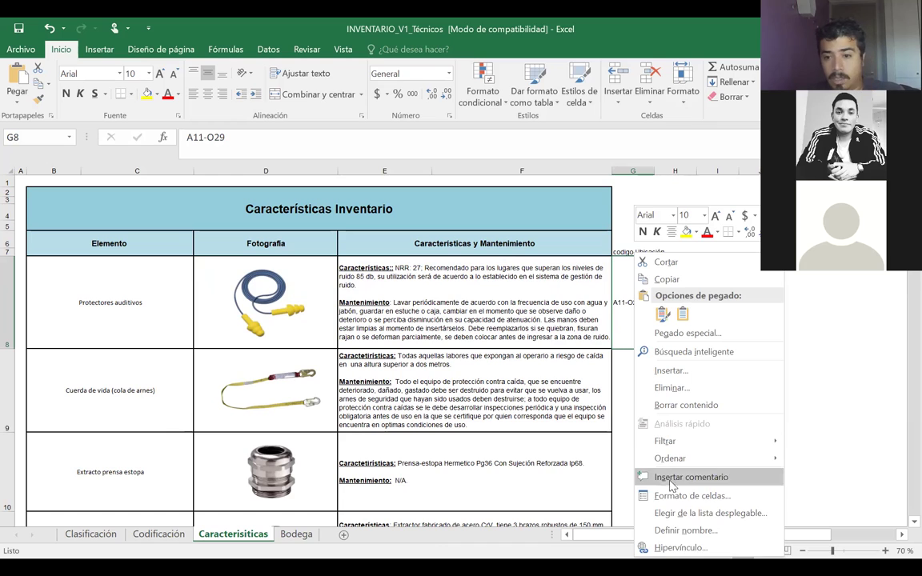
left_click(663, 548)
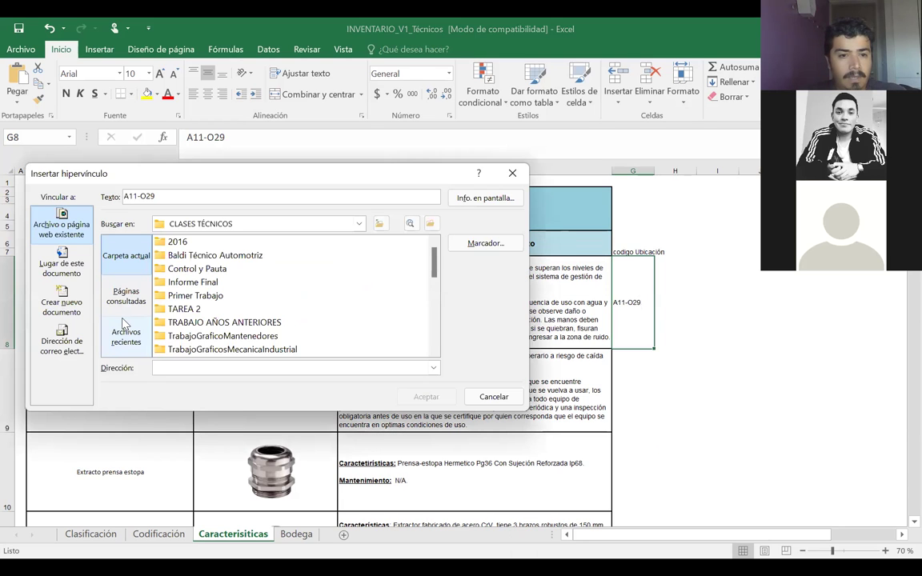
left_click(60, 266)
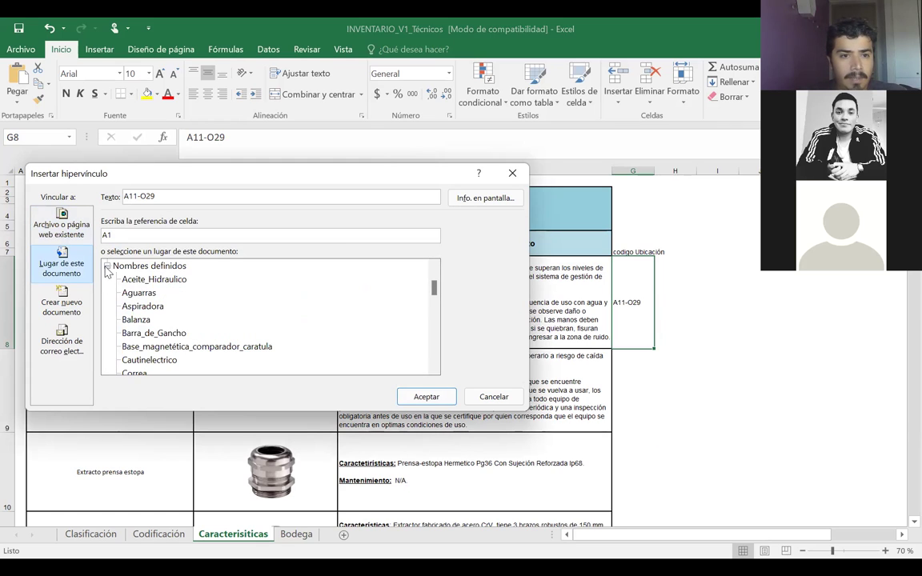
left_click(107, 266)
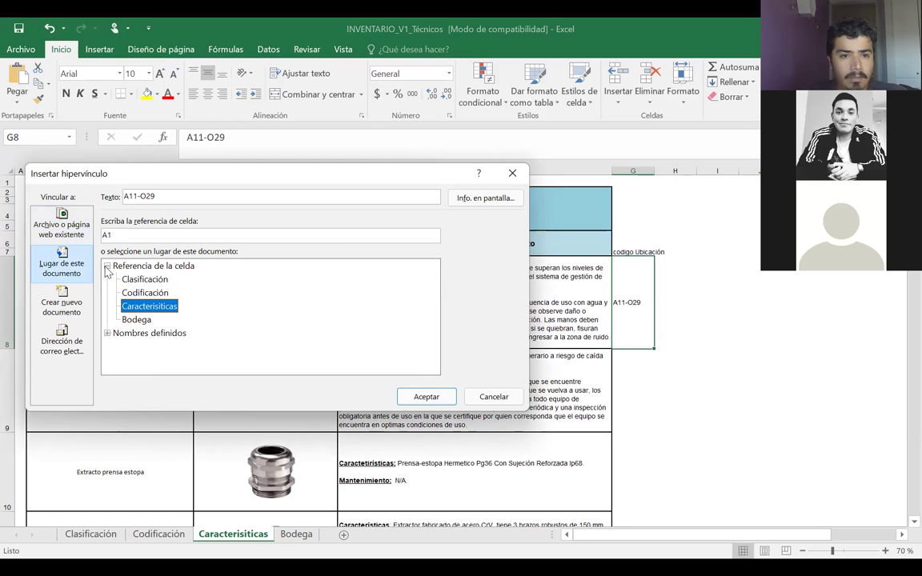
left_click(136, 320)
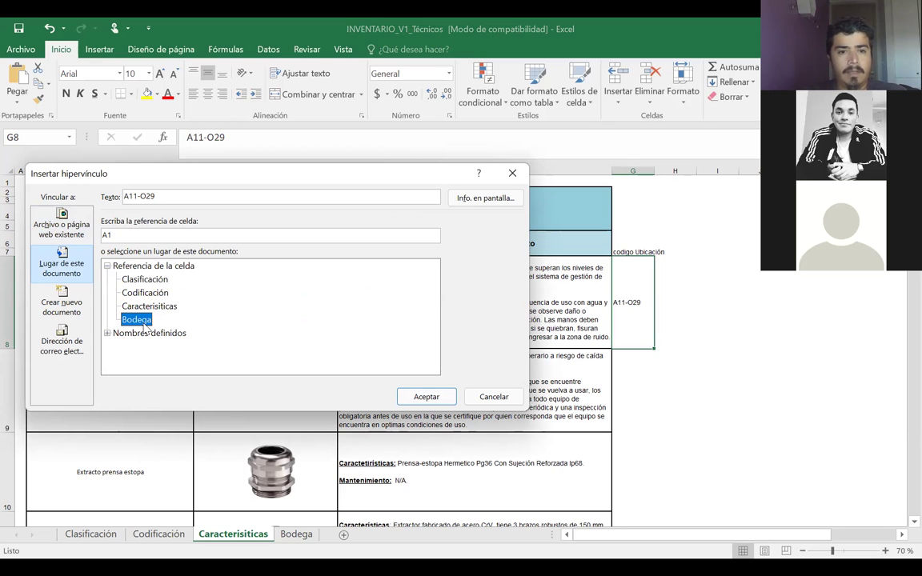
left_click(424, 396)
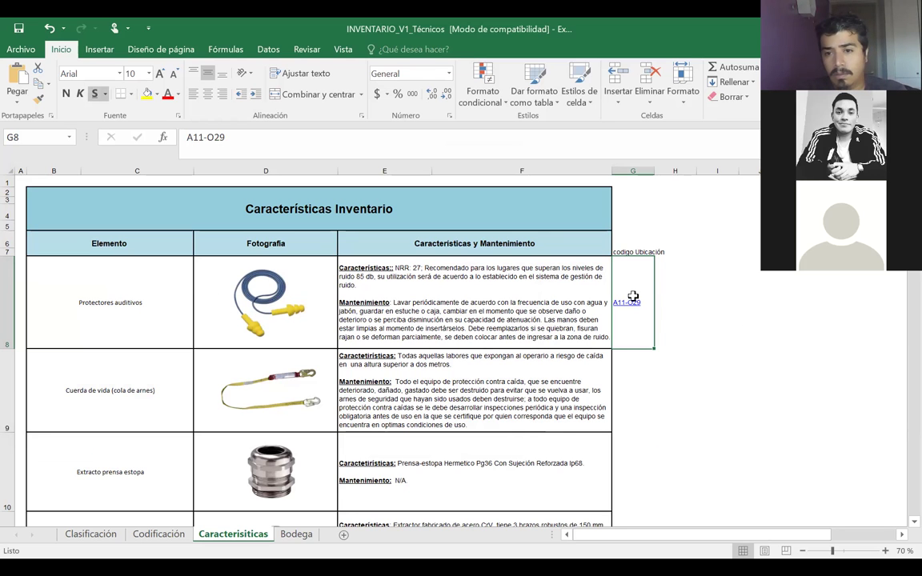
Go to the linked Bodega sheet and examine the three shelving diagrams and the warehouse layout
key("ctrl+Page_Down")
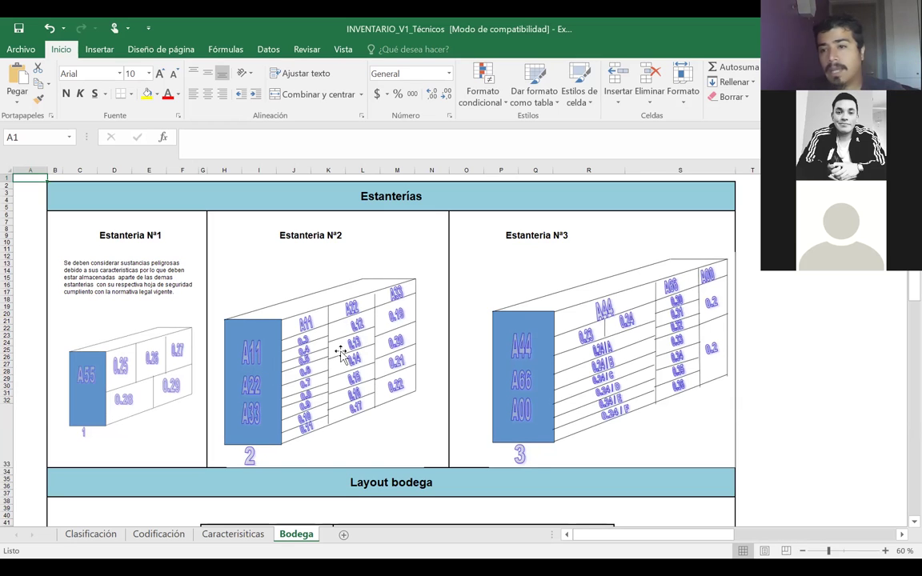
scroll(323, 455, "down", 8)
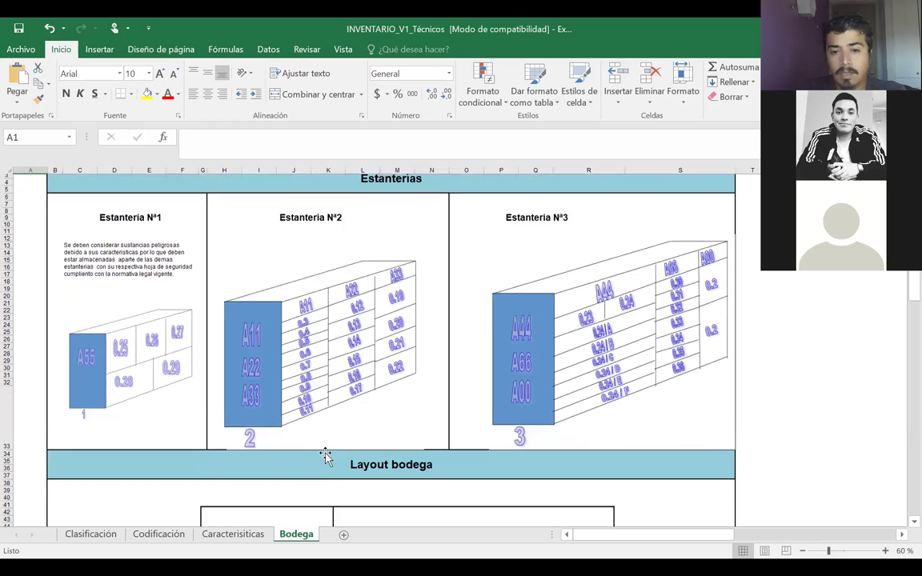
scroll(325, 454, "up", 3)
scroll(325, 453, "down", 3)
scroll(325, 451, "up", 3)
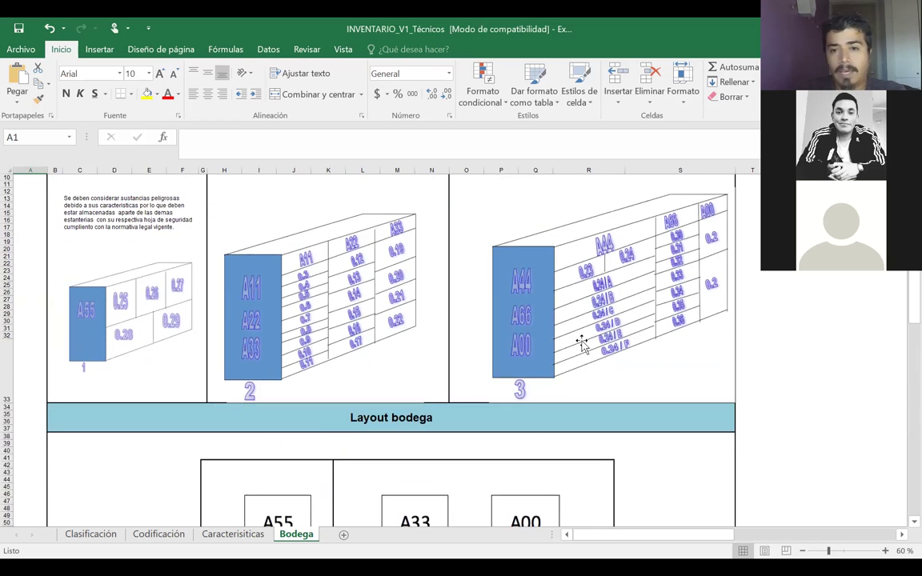
scroll(582, 344, "down", 6)
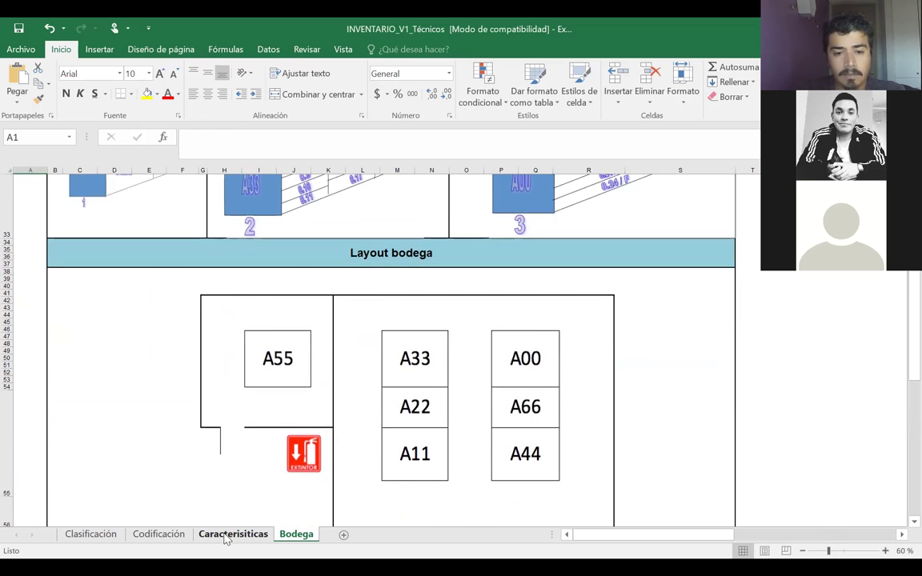